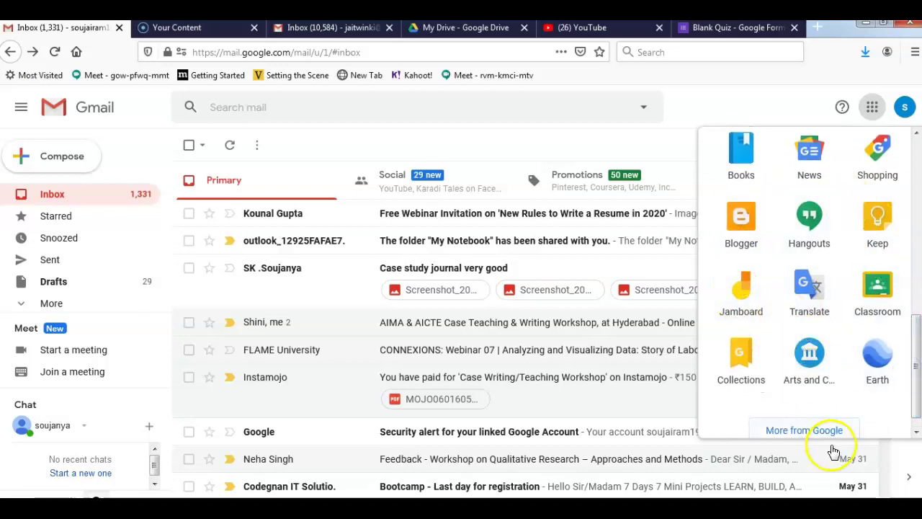
Open the full Google products page from the apps list and go to the Forms product page.
click(917, 430)
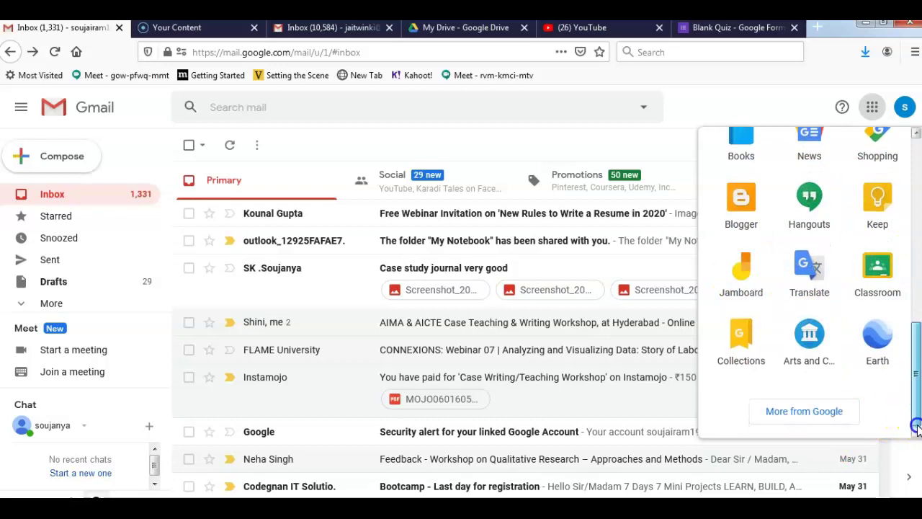
click(820, 412)
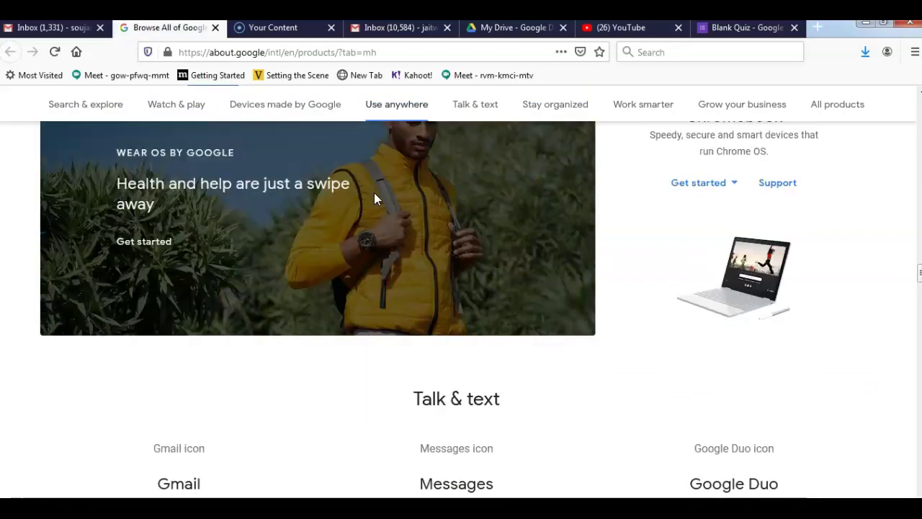
scroll(374, 198, down, 15)
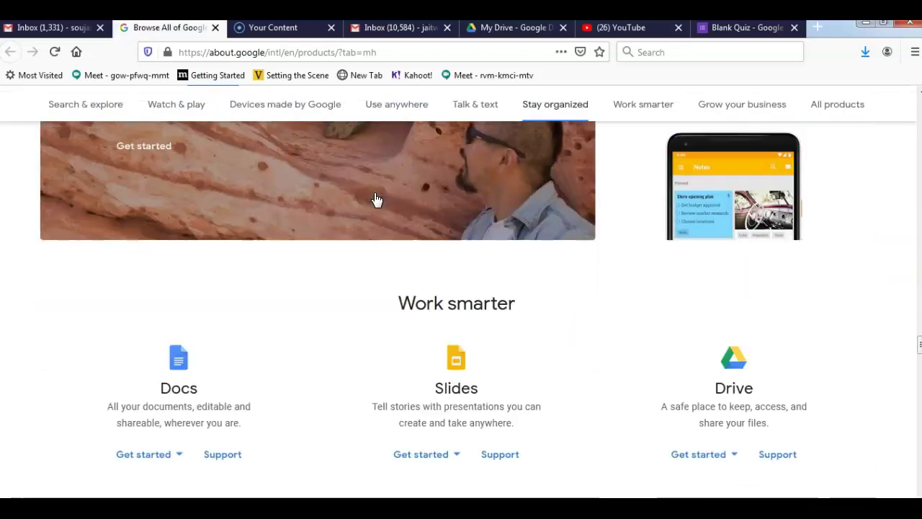
scroll(374, 198, down, 15)
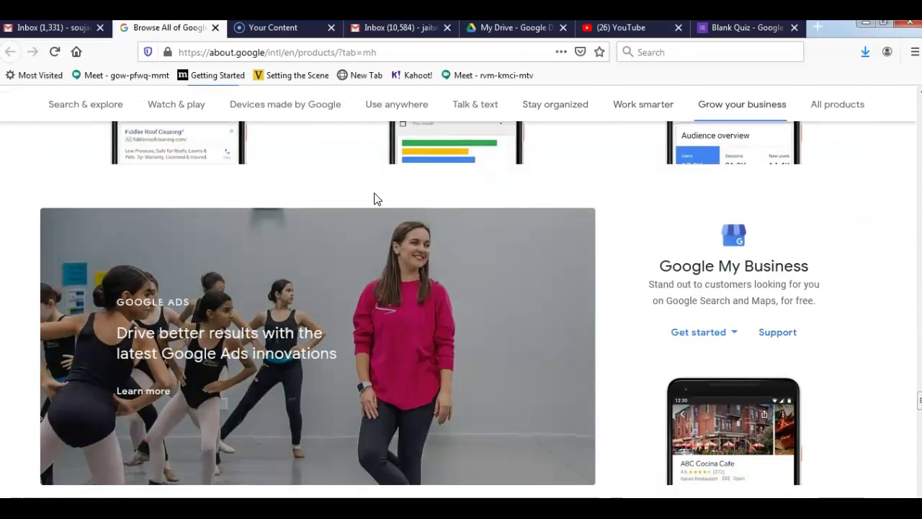
scroll(374, 198, down, 4)
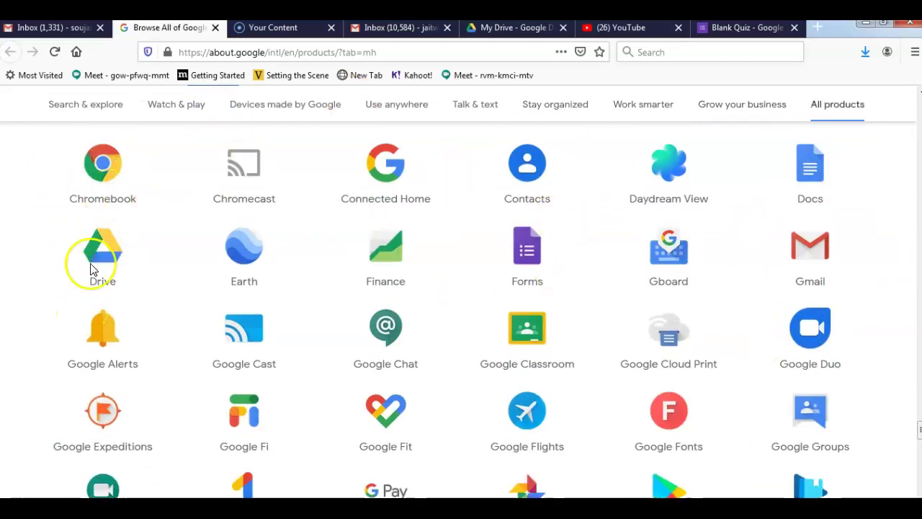
click(530, 260)
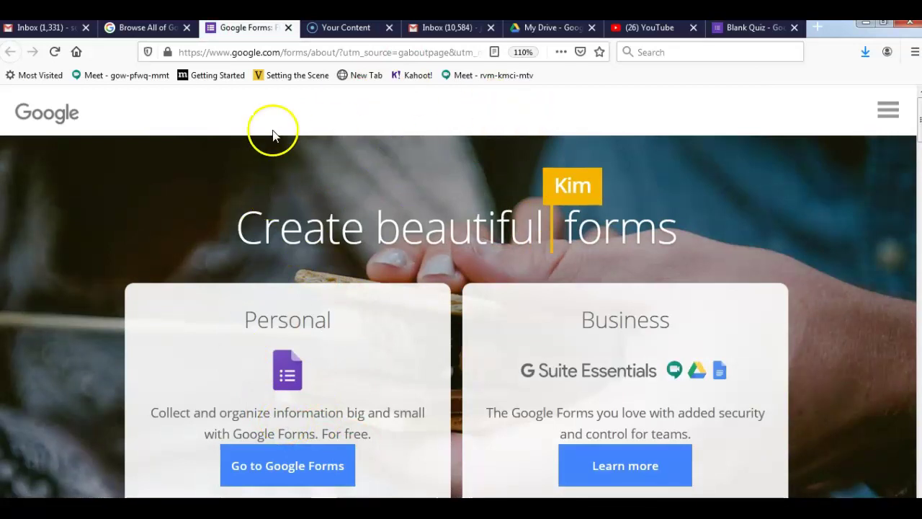
Switch to the open Blank Quiz form and rename the file "demo quiz 2".
click(733, 28)
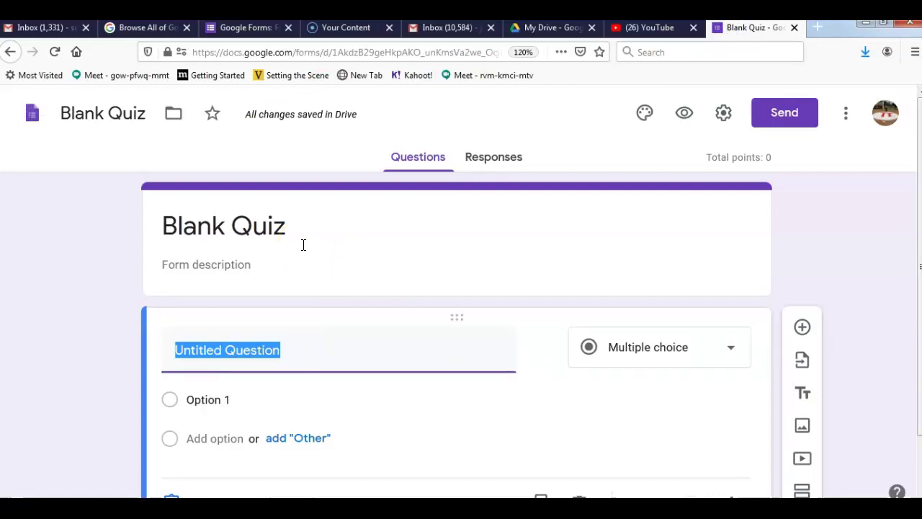
click(143, 117)
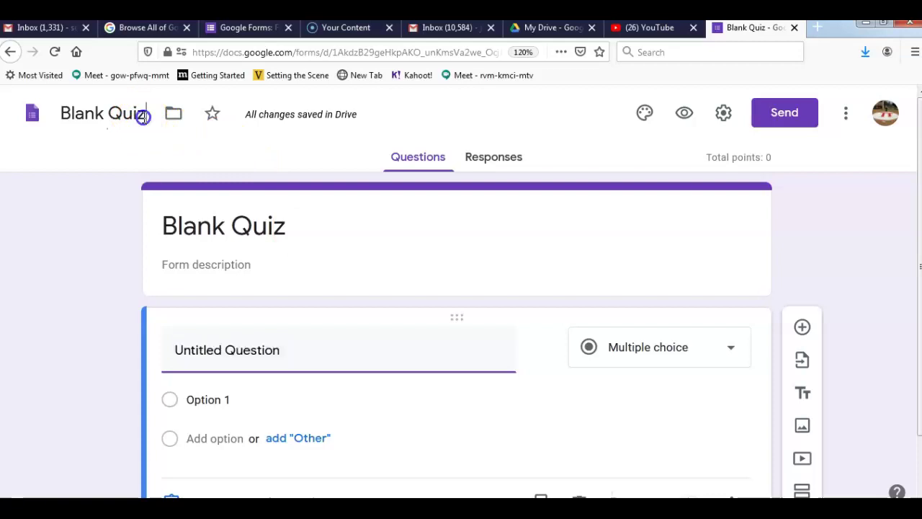
key(BackSpace)
key(BackSpace)
key(BackSpace)
key(BackSpace)
key(BackSpace)
key(BackSpace)
key(BackSpace)
key(BackSpace)
key(BackSpace)
key(BackSpace)
text(Ud)
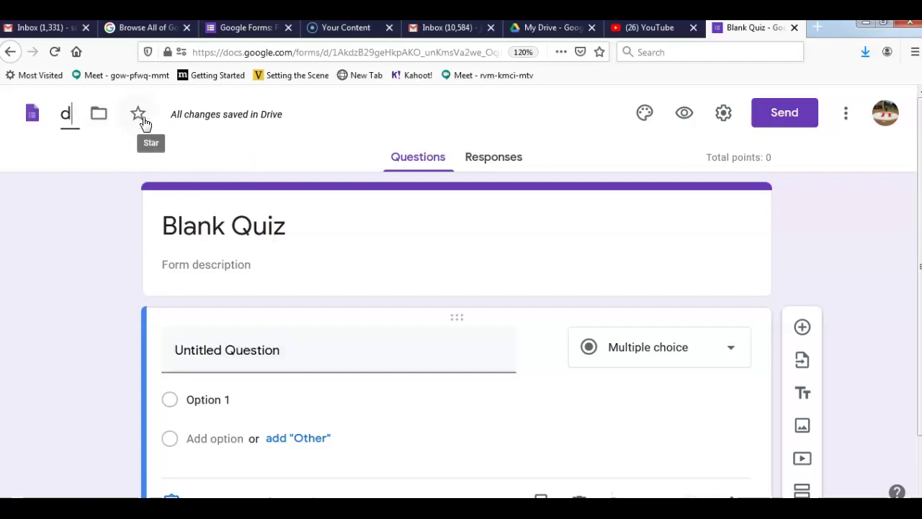
text(emo quiz)
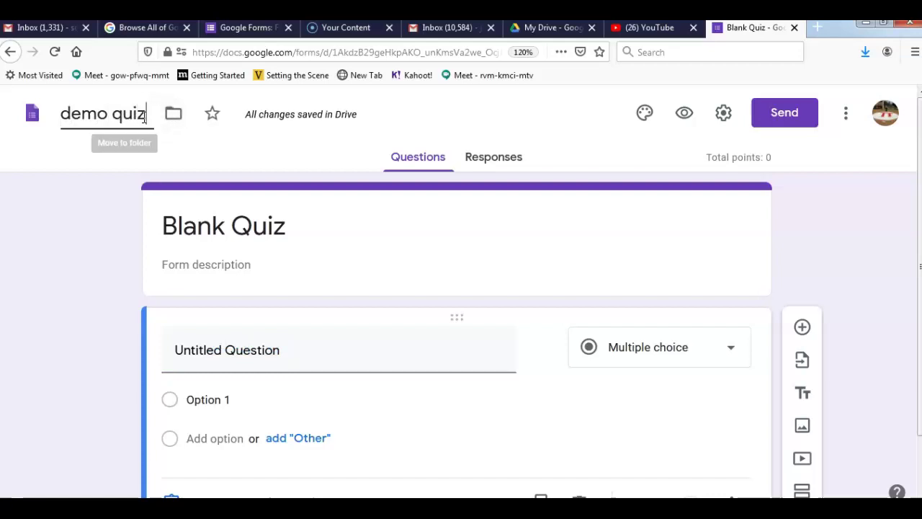
text( 2)
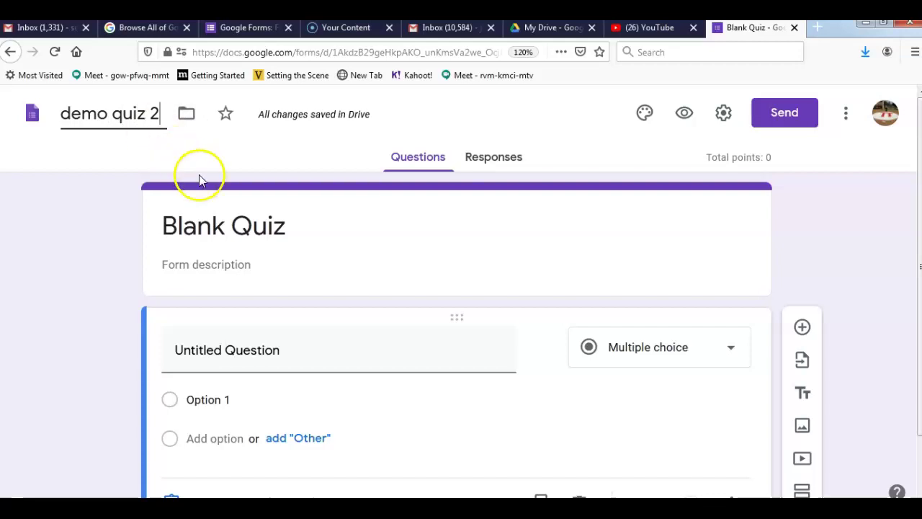
click(142, 245)
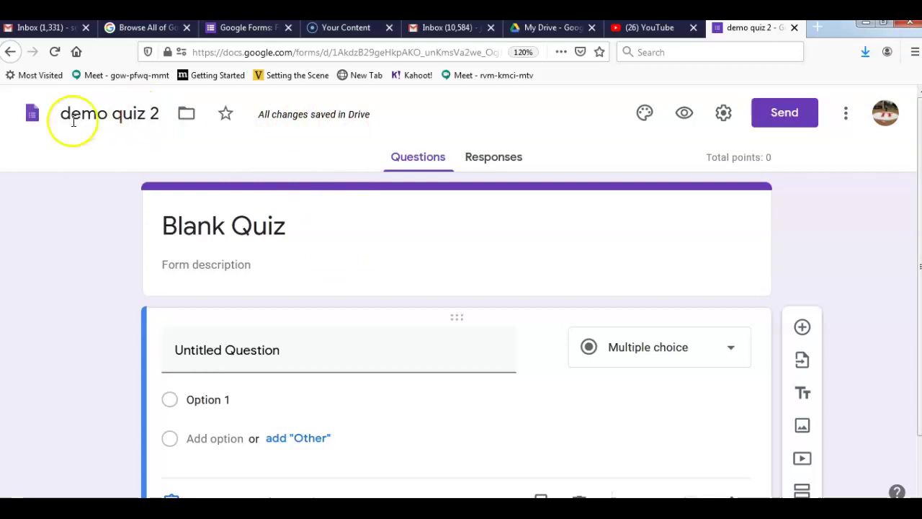
Replace the form title with "QUIZ PREPARED BY" followed by the preparer's name, all in capitals.
click(286, 226)
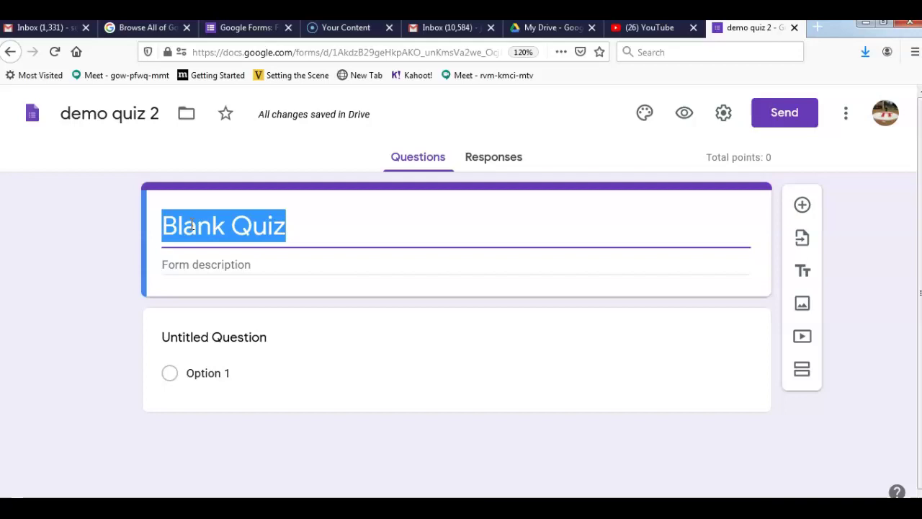
text(qu)
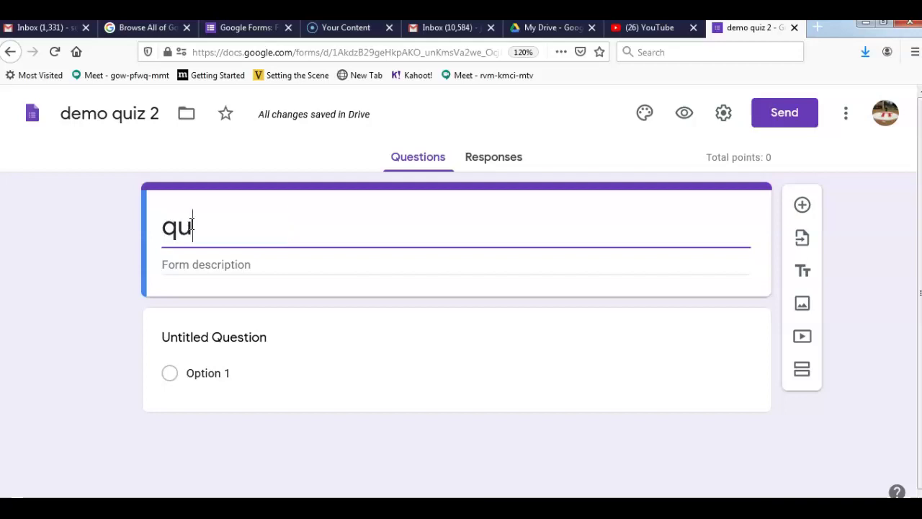
text(iz)
key(BackSpace)
key(BackSpace)
key(BackSpace)
key(BackSpace)
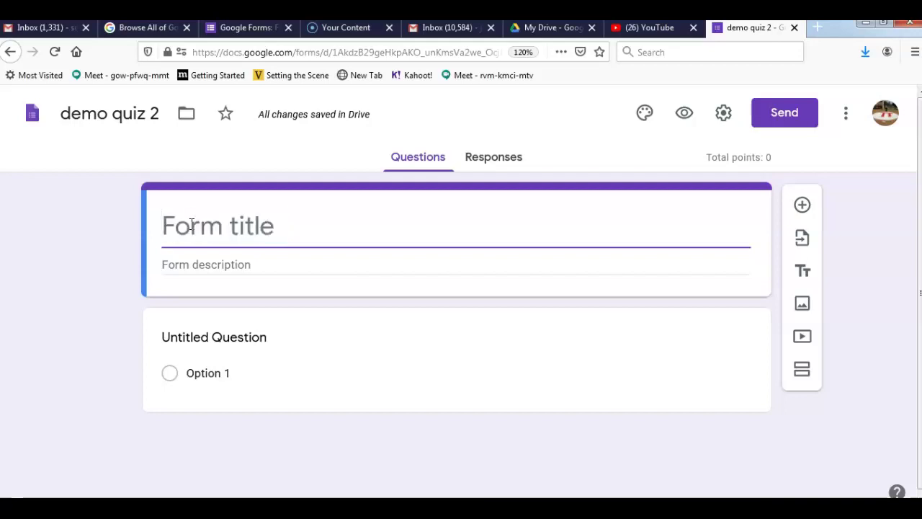
text(QUIZ PREP)
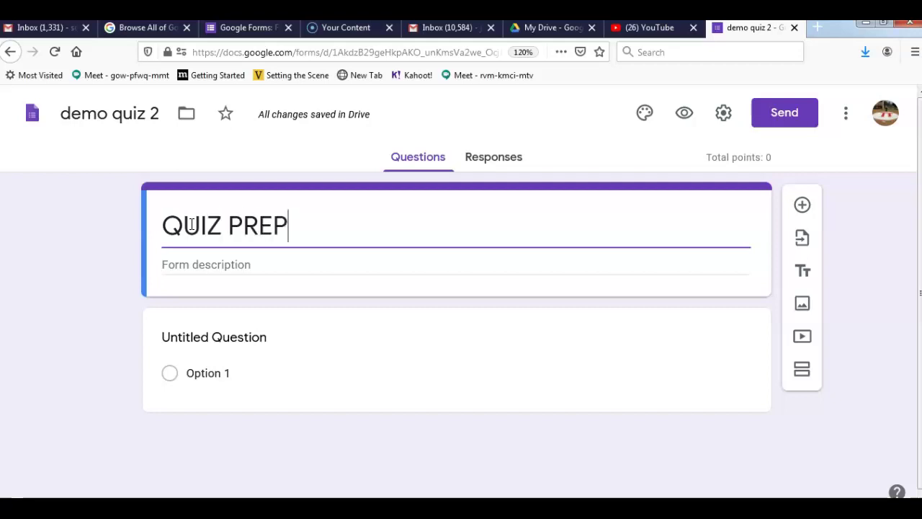
text(ARED BY JAYARAM)
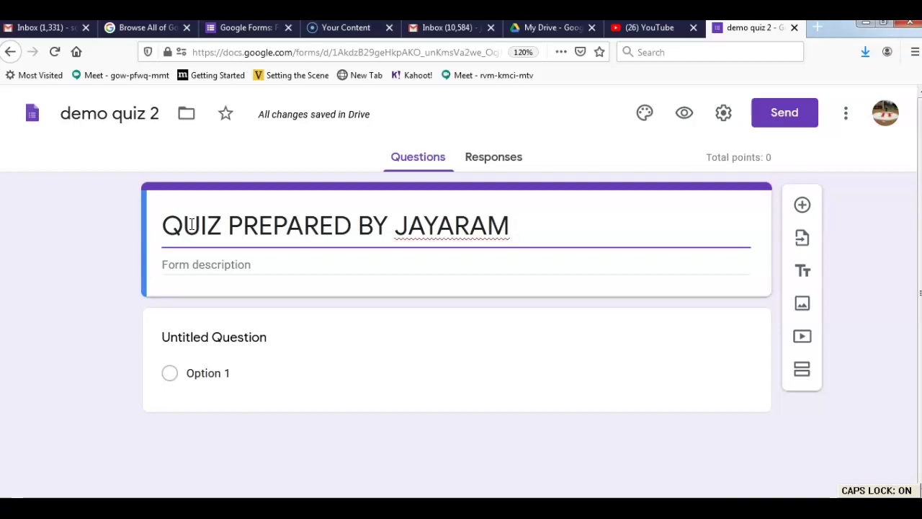
Set the form description to "FOR PRACTICE PURPOSE" and check the form in a preview, closing it again.
click(254, 267)
text(FOR PRACTICE PURPOSE)
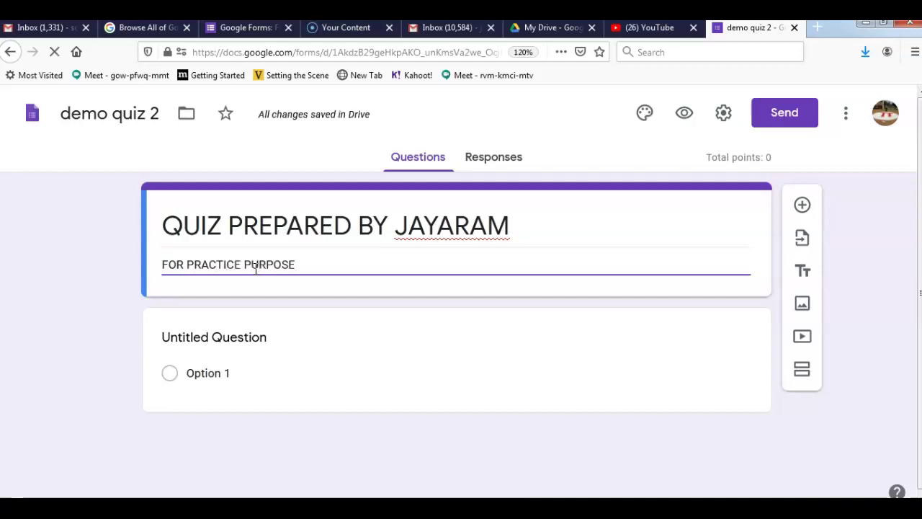
click(128, 348)
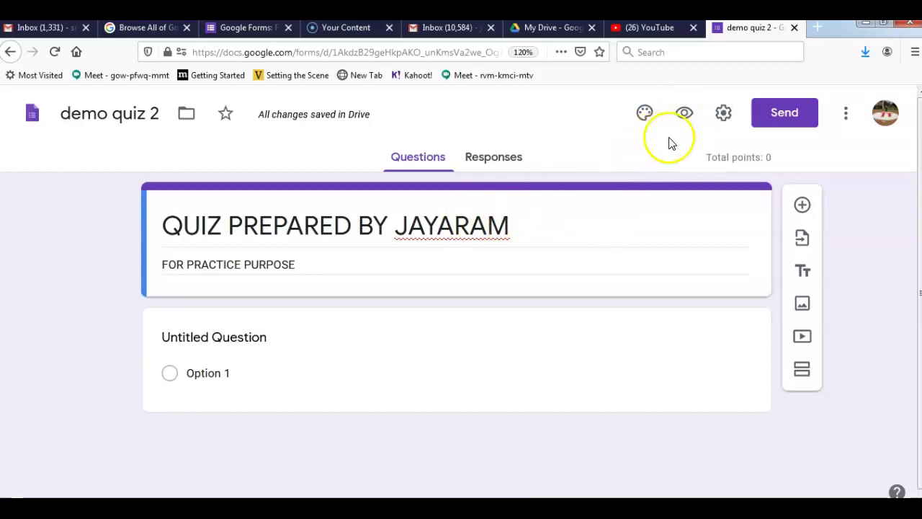
click(686, 114)
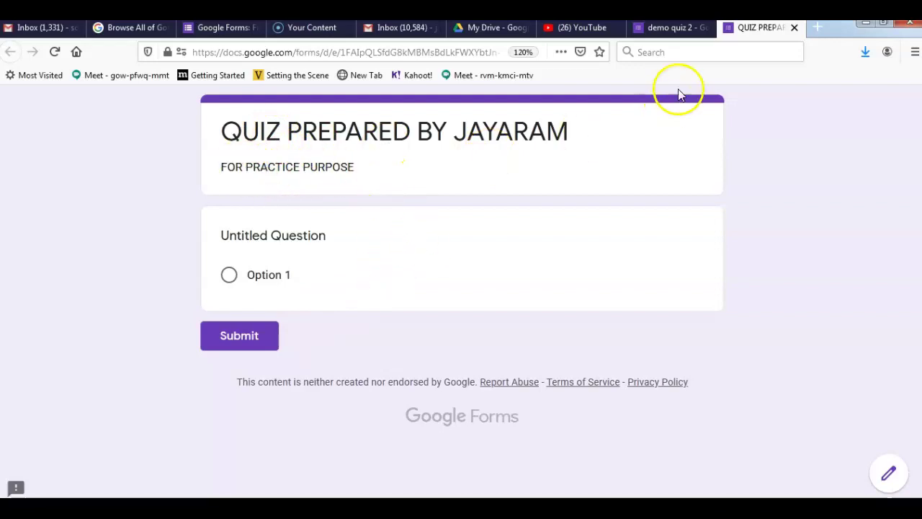
click(793, 29)
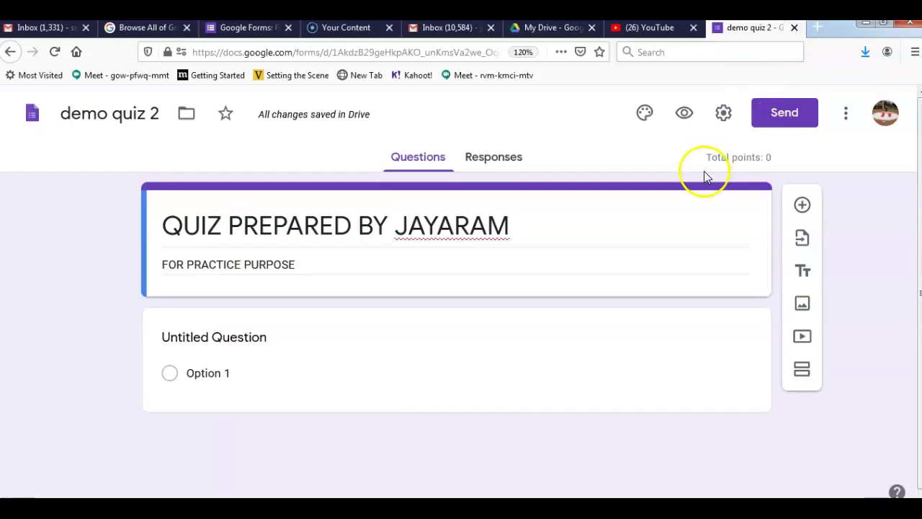
Open the form's theme options and set the theme color to red.
click(644, 121)
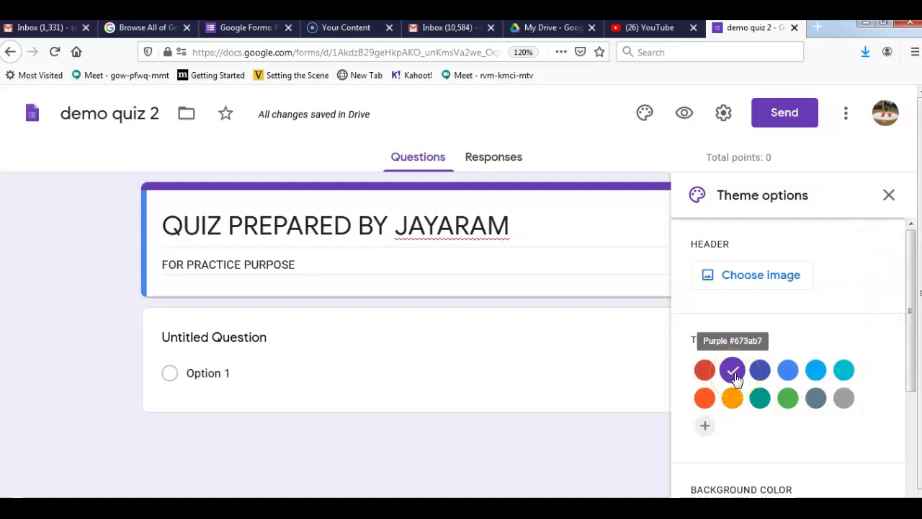
click(710, 375)
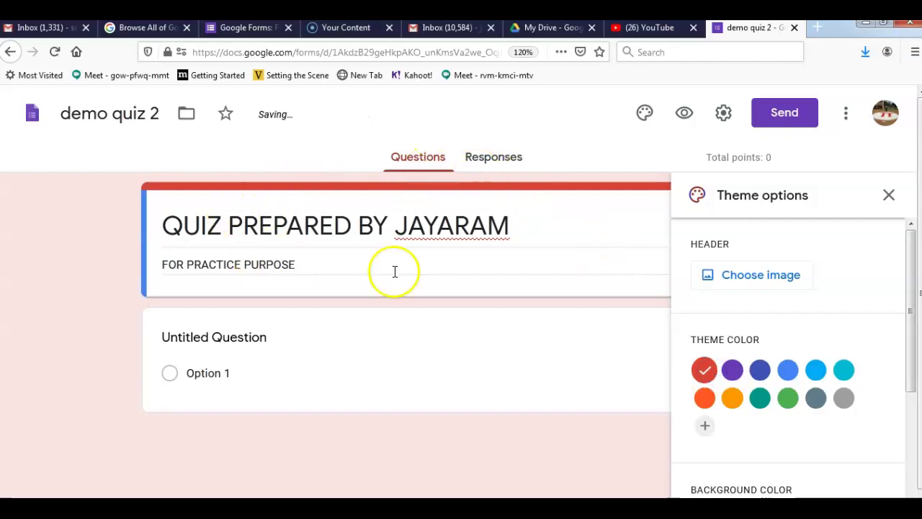
drag(912, 310, 906, 379)
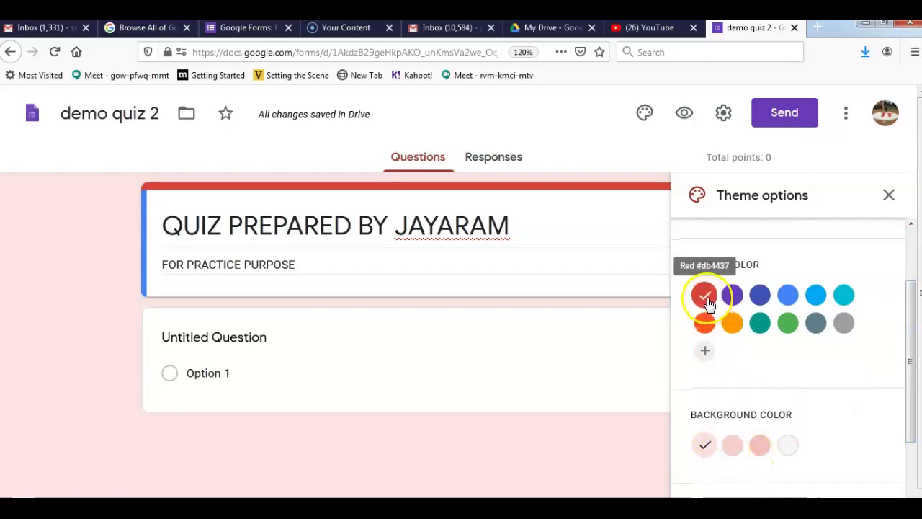
click(709, 447)
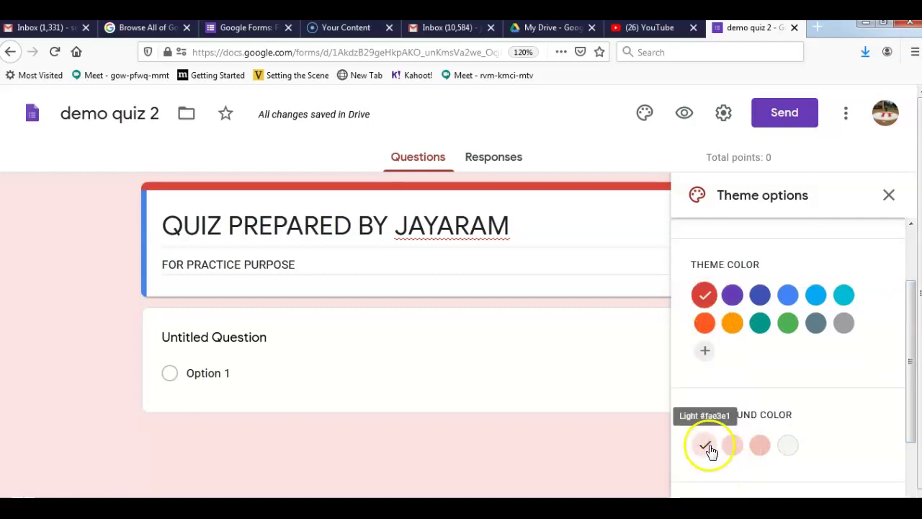
Try the teal theme color and the custom color picker, keeping red as the theme color.
click(761, 324)
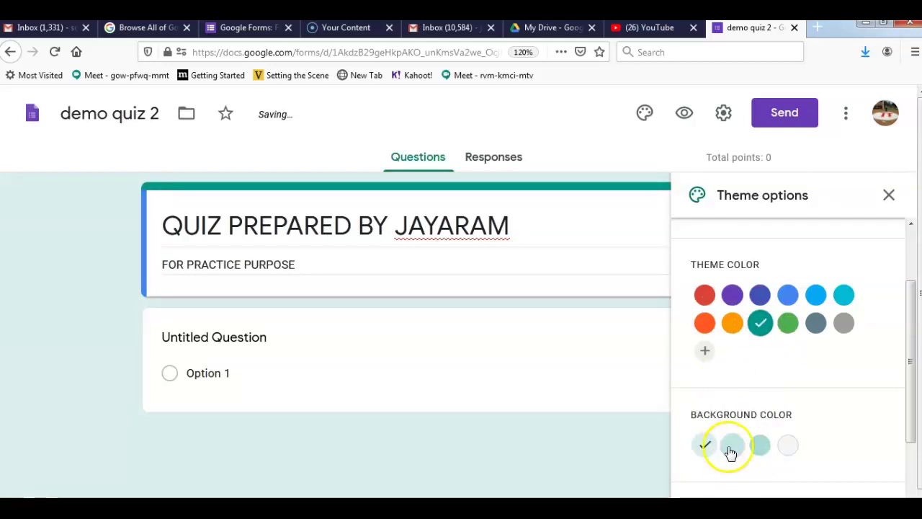
click(705, 296)
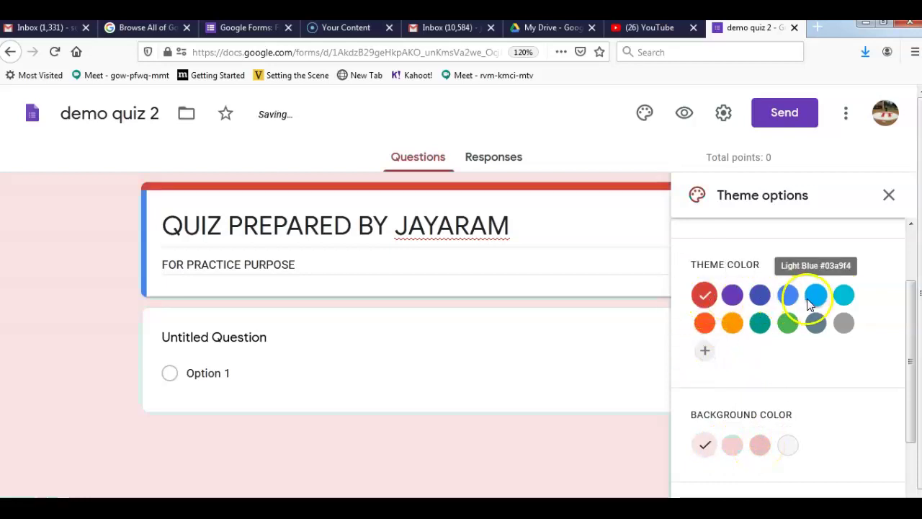
click(706, 351)
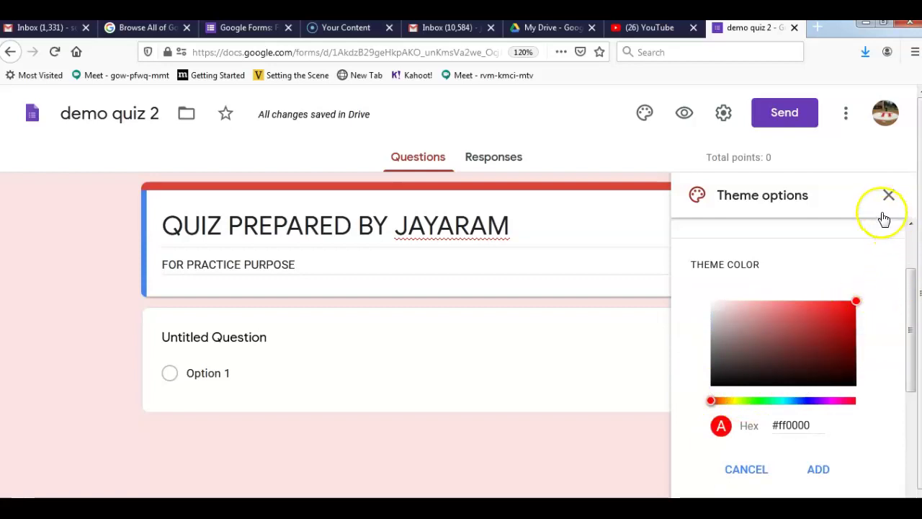
click(755, 467)
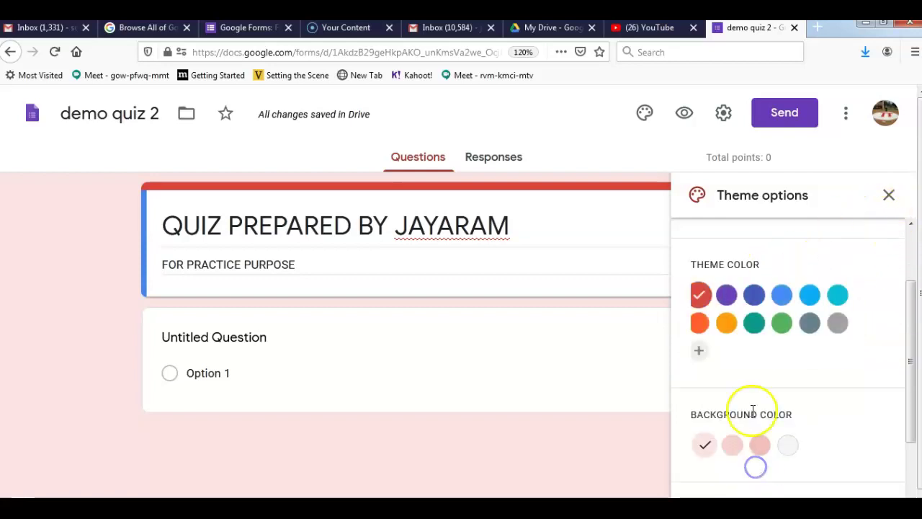
Set the form's background color to the darkest red shade and close the theme options.
click(766, 447)
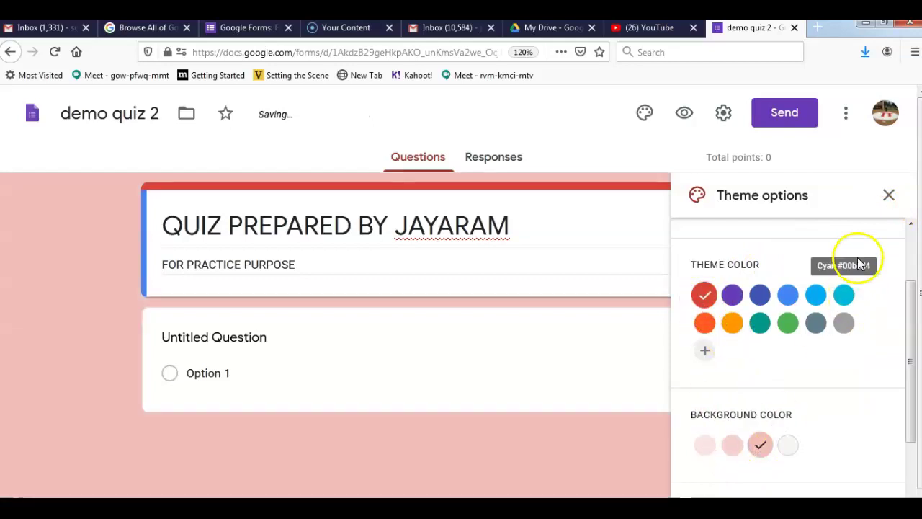
click(888, 198)
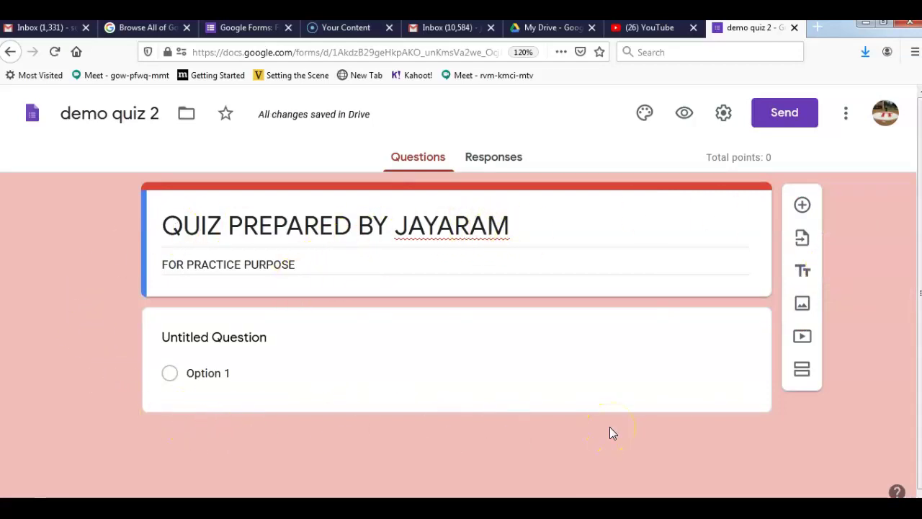
Open the header image chooser in the theme options and browse the built-in categories from Work and School to Just kids.
click(644, 112)
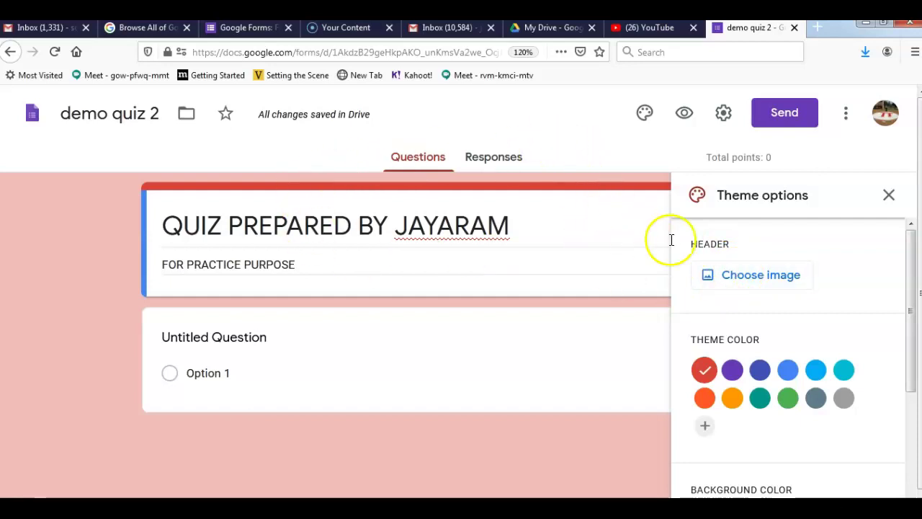
click(787, 279)
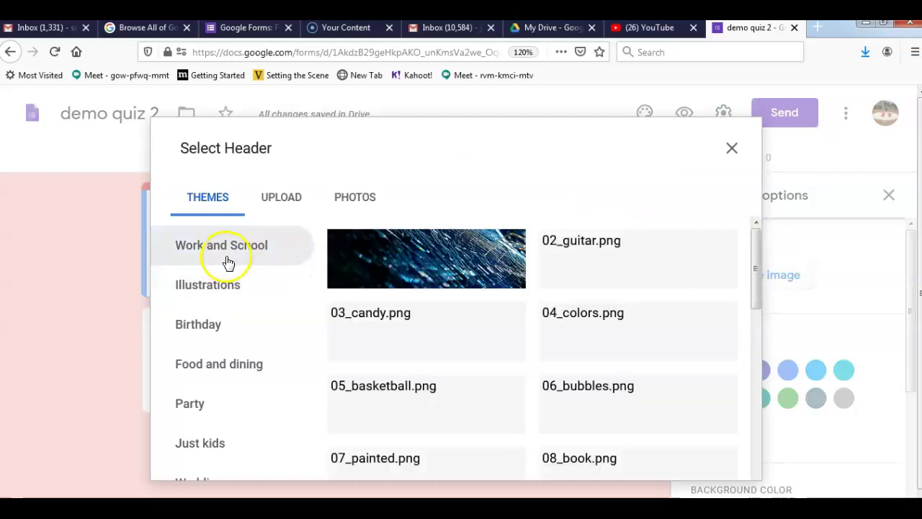
drag(754, 251, 757, 229)
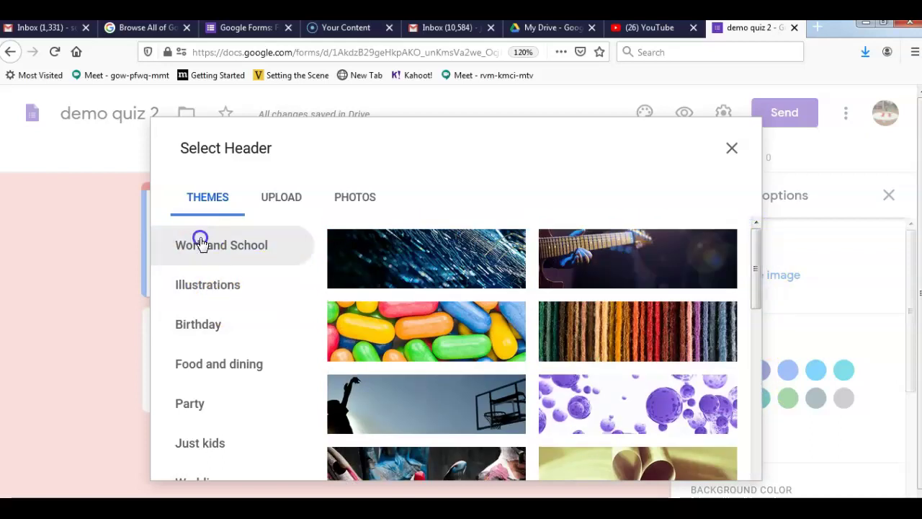
click(206, 287)
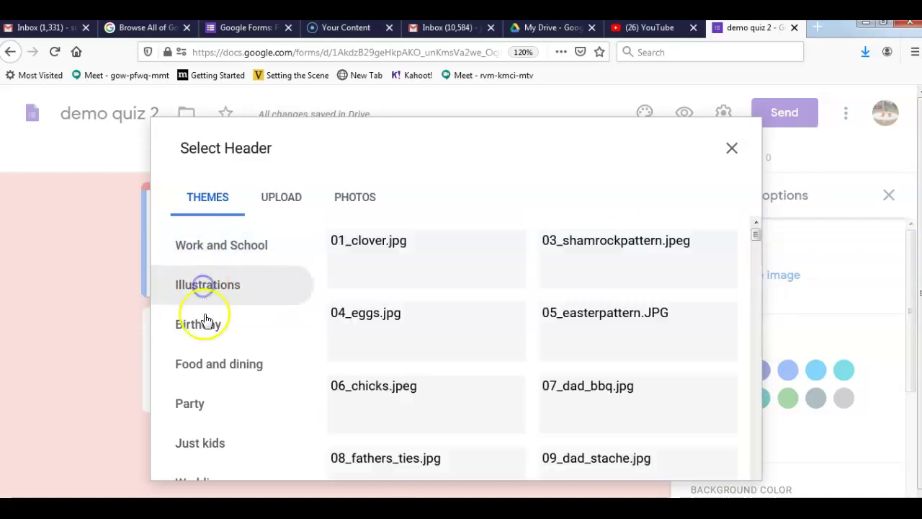
click(206, 323)
click(222, 364)
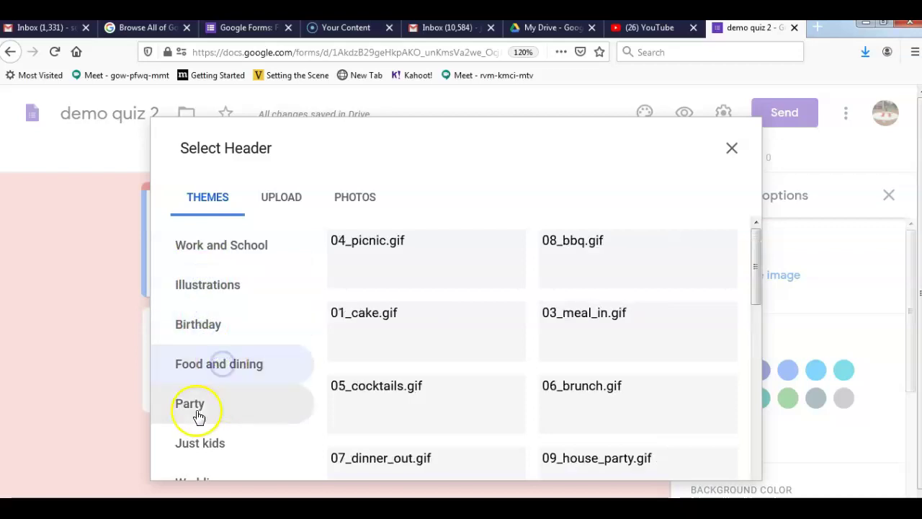
click(193, 408)
click(210, 442)
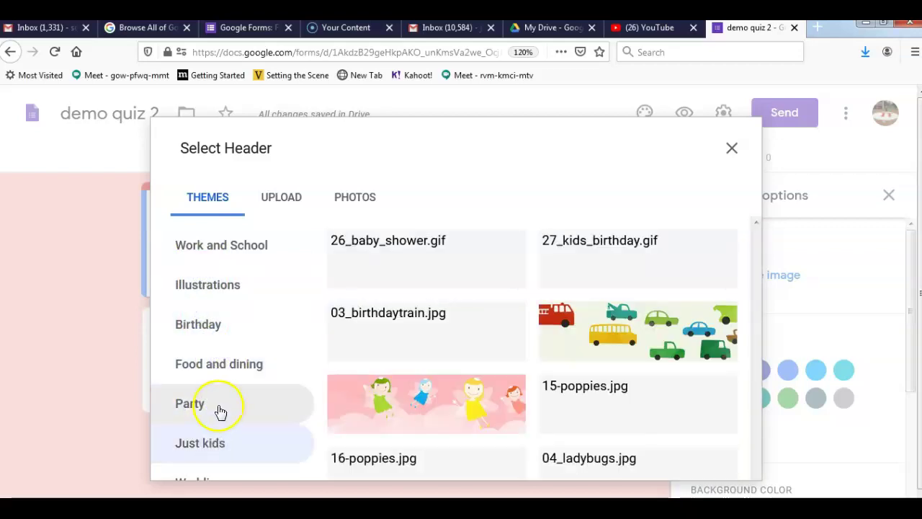
Insert the fireworks image from the Party category as the form header and check it in a preview, closing it again.
click(217, 409)
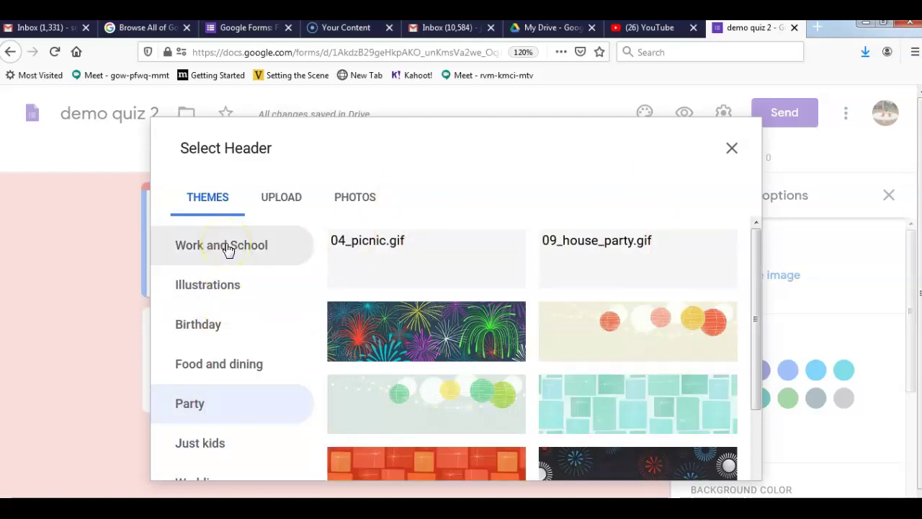
click(459, 328)
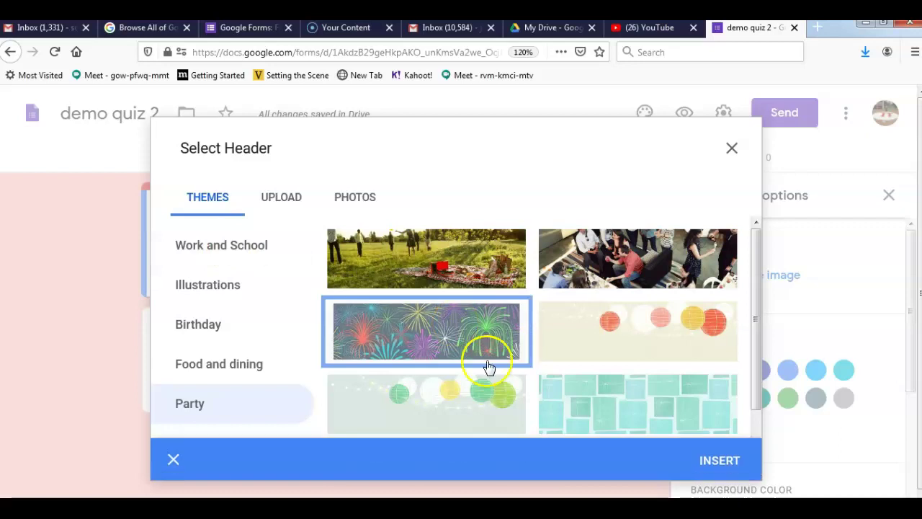
click(709, 460)
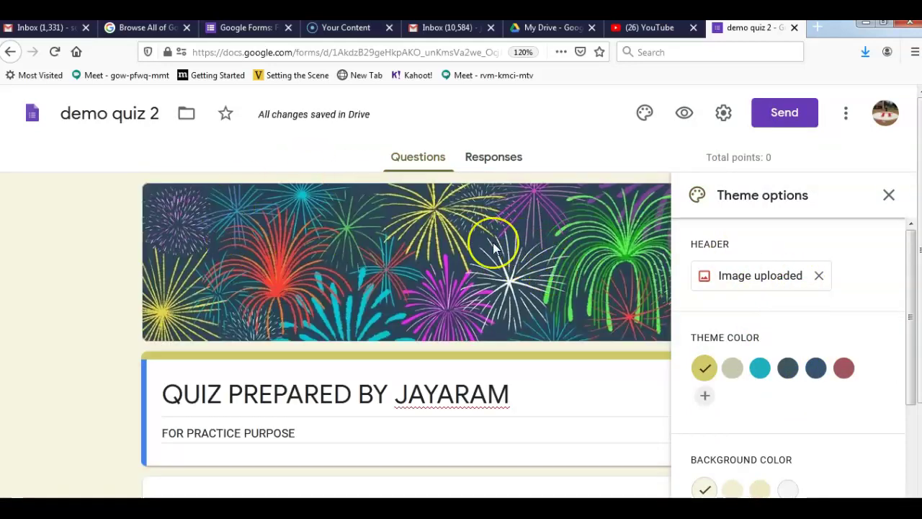
click(685, 114)
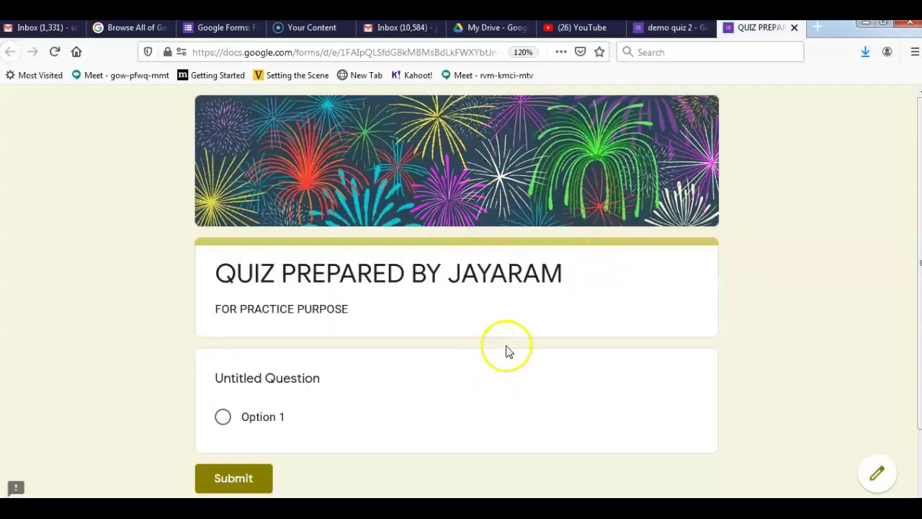
click(793, 27)
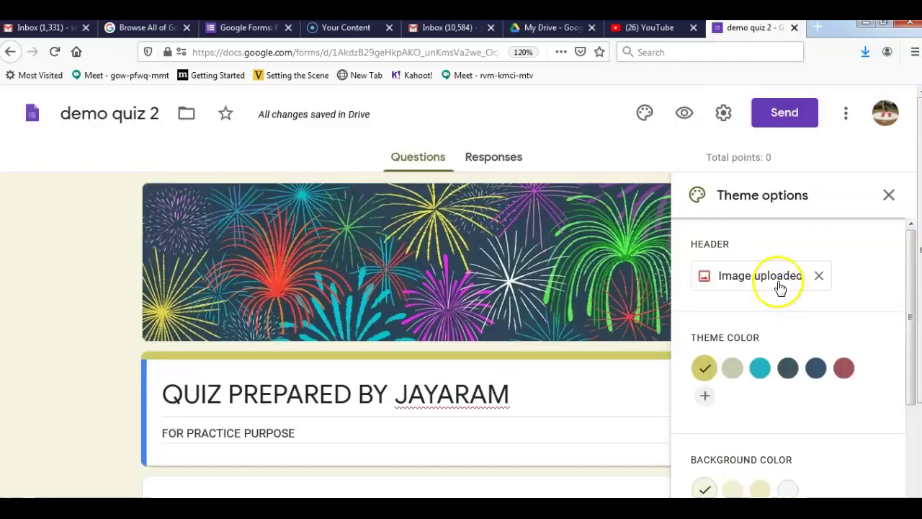
Reopen the header image chooser, examine the Upload and Photos sources, and close it without picking an image.
click(778, 282)
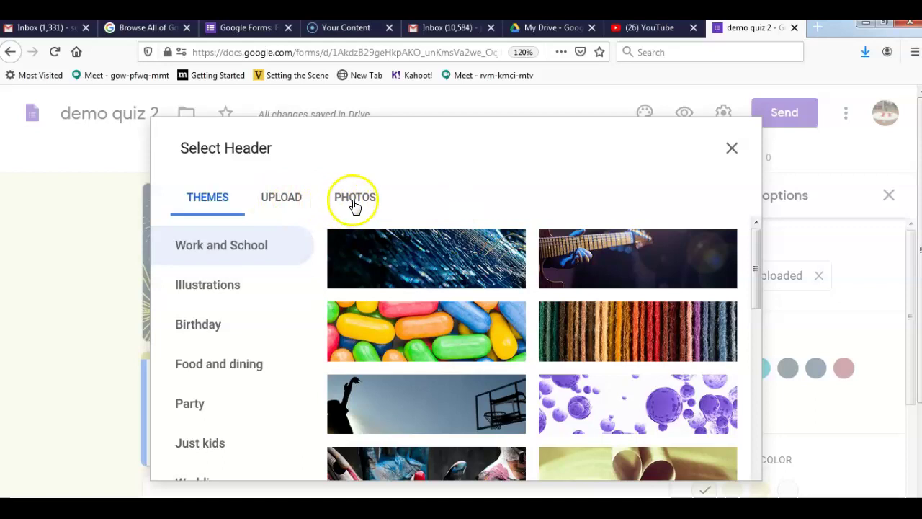
click(296, 204)
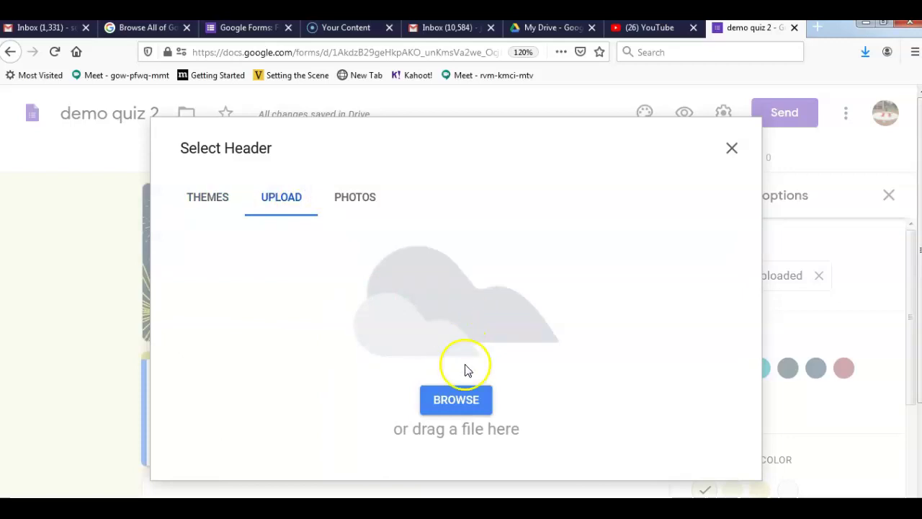
click(472, 402)
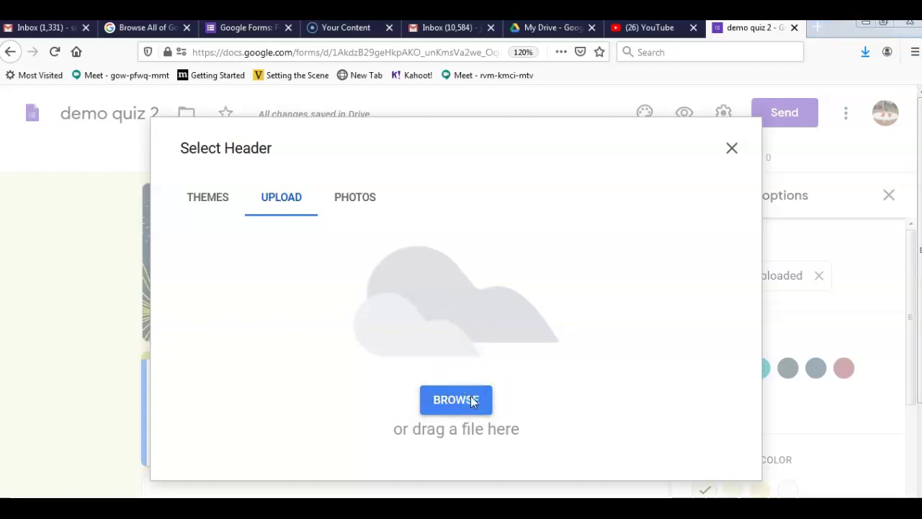
click(452, 401)
click(356, 200)
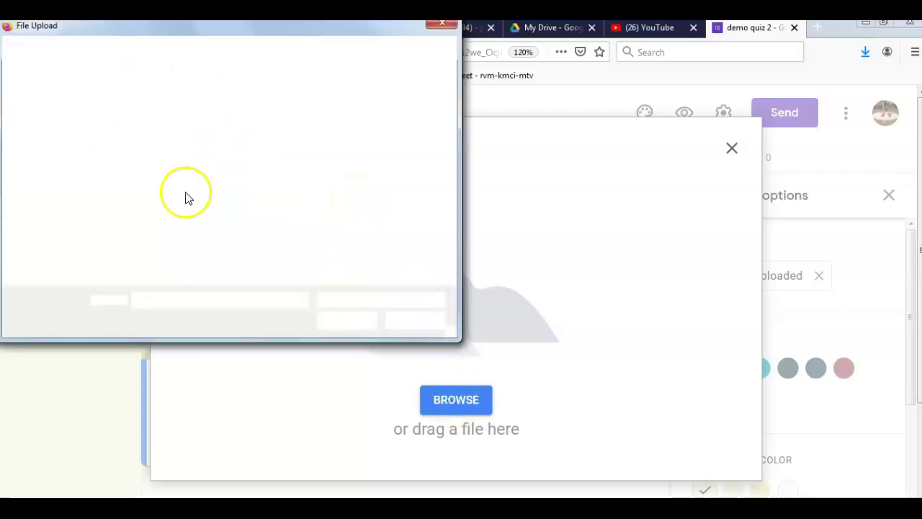
click(432, 27)
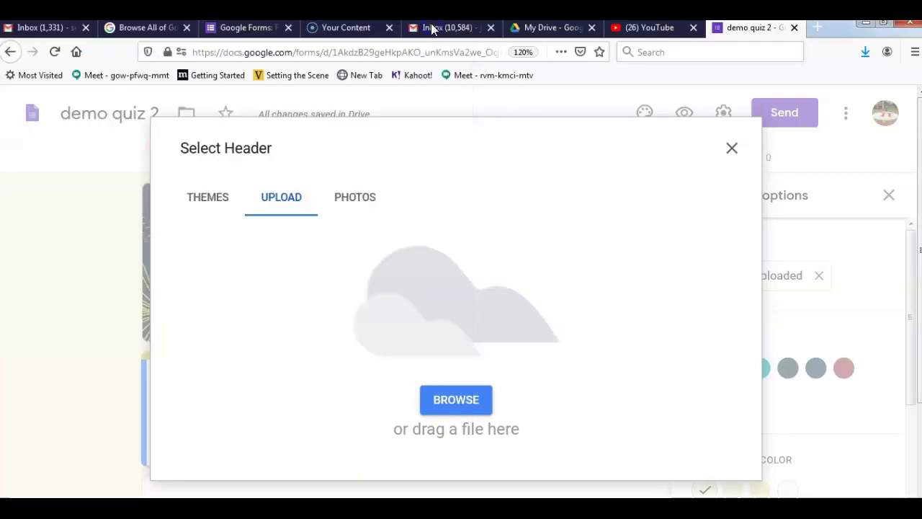
click(348, 204)
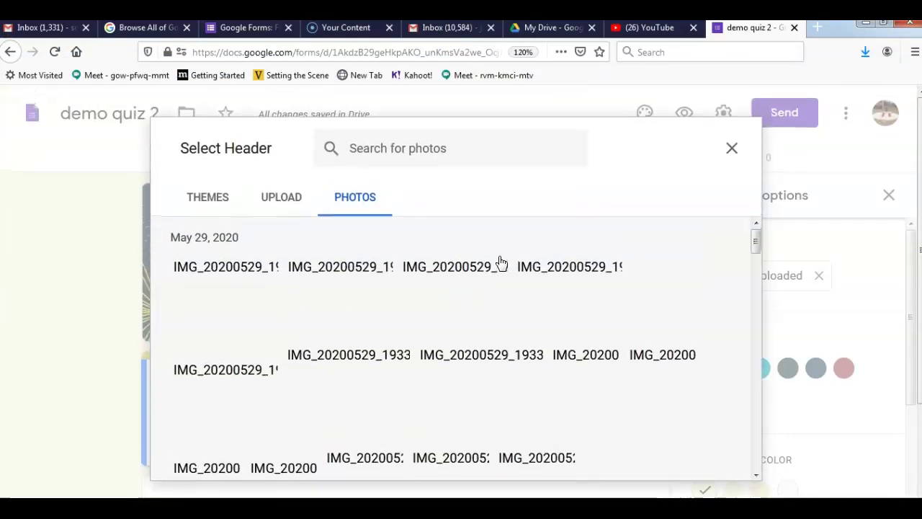
drag(754, 127, 756, 91)
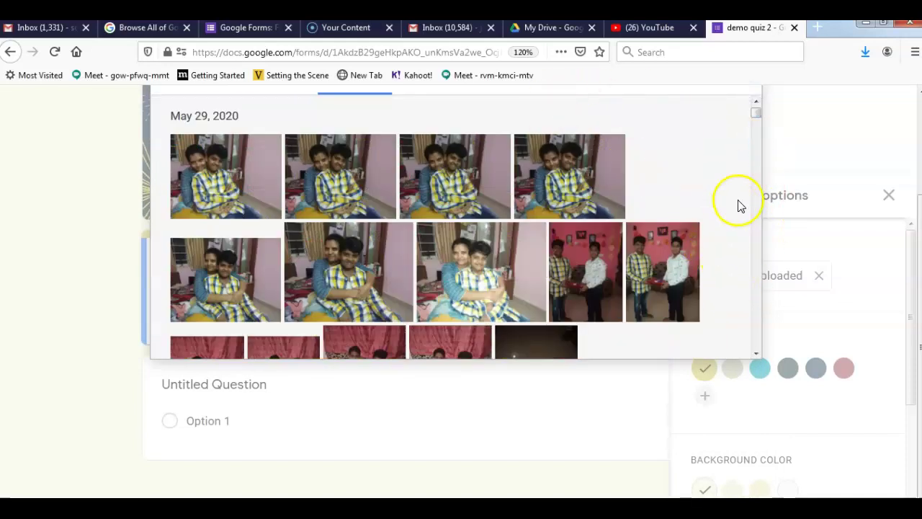
scroll(900, 221, up, 3)
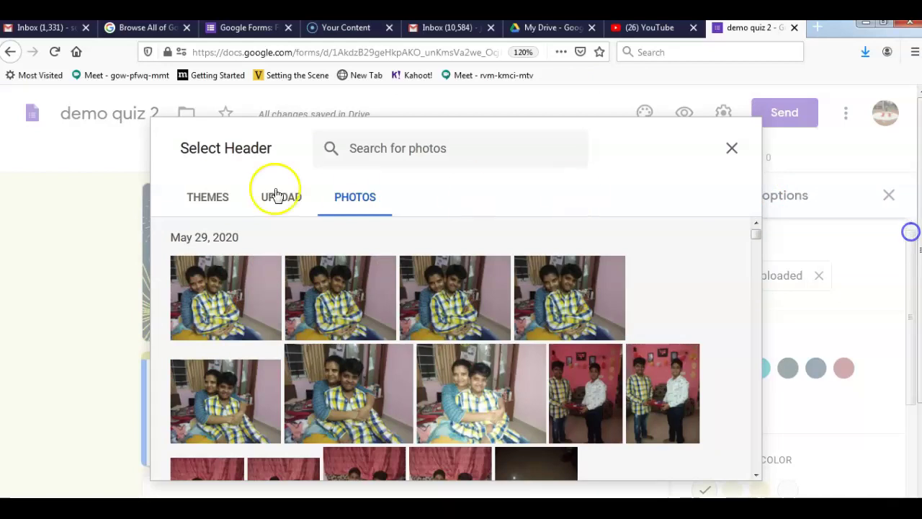
click(230, 197)
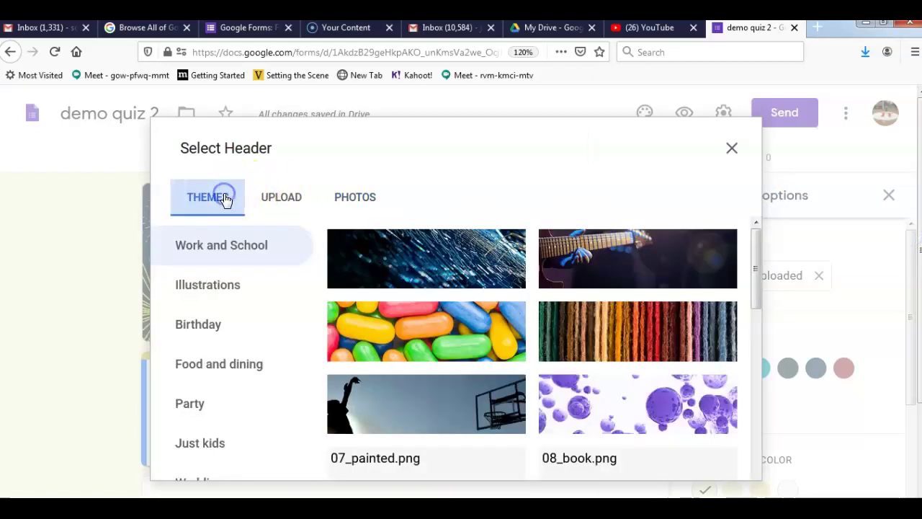
click(733, 148)
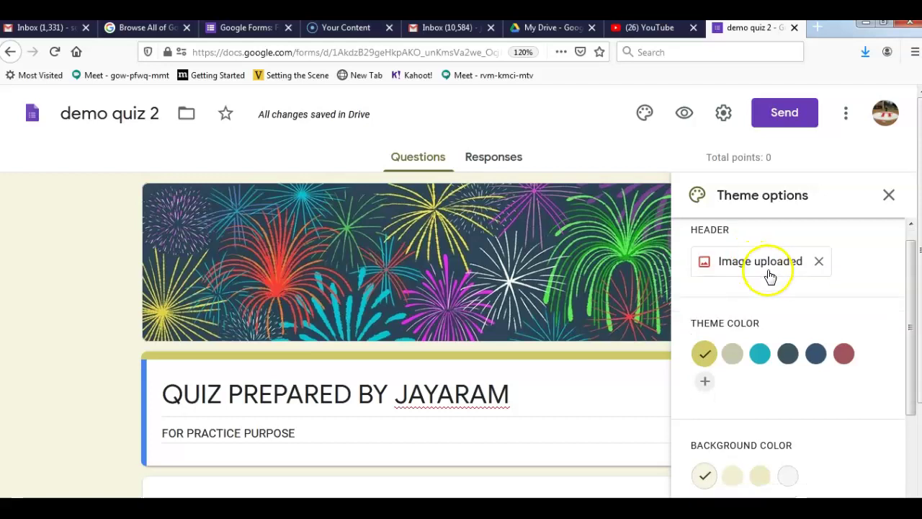
Try the Formal font style for the form and set it back to Basic.
scroll(767, 273, down, 2)
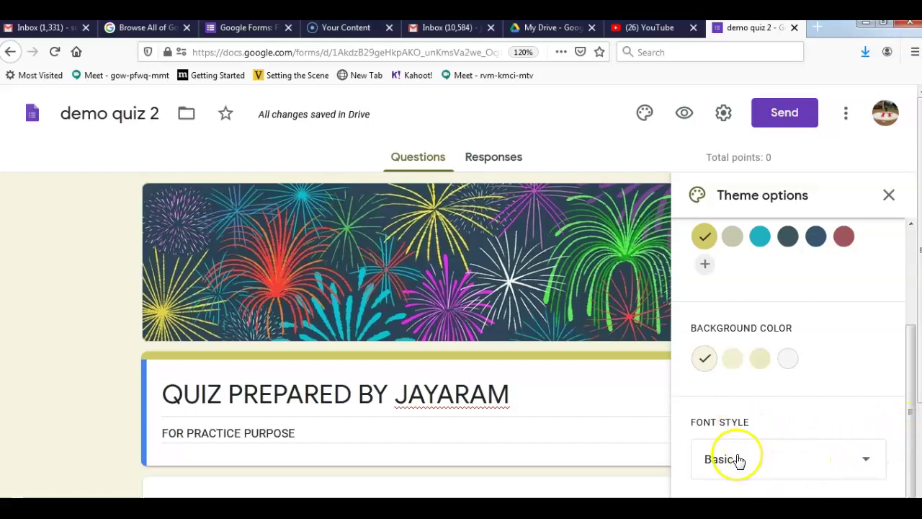
click(868, 467)
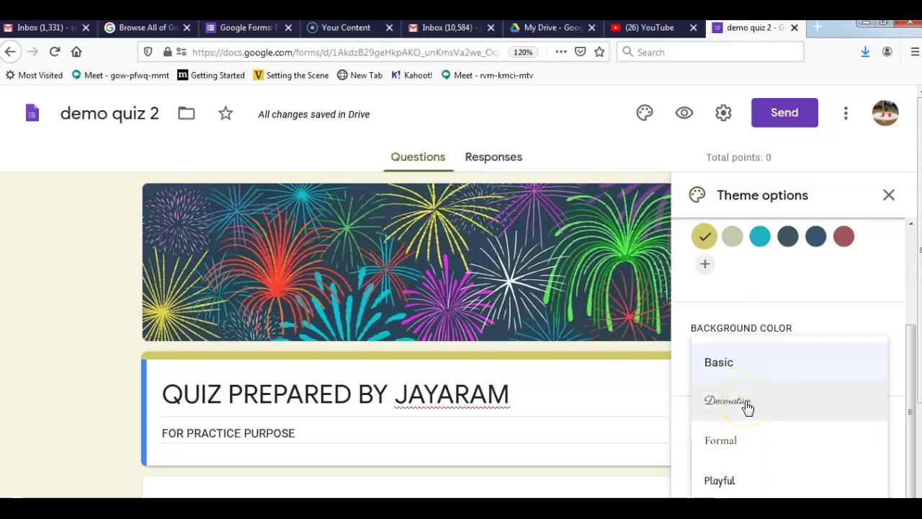
click(727, 443)
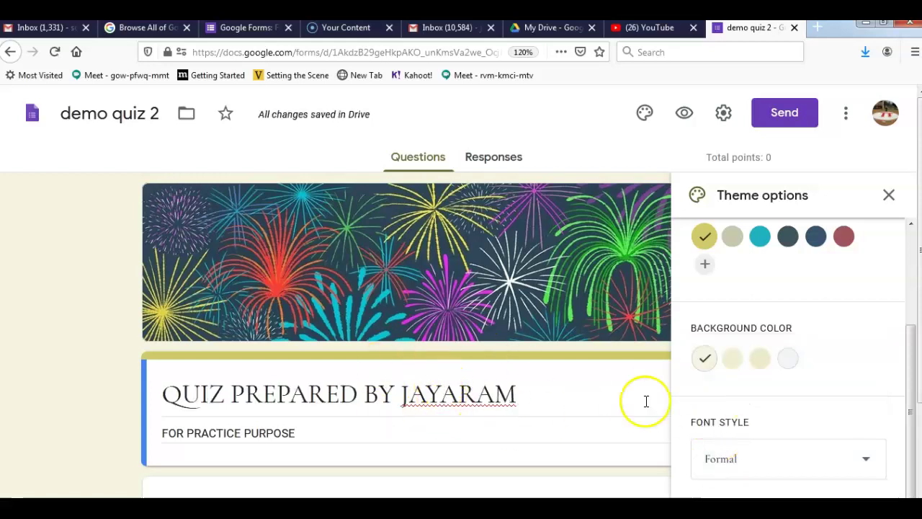
click(747, 465)
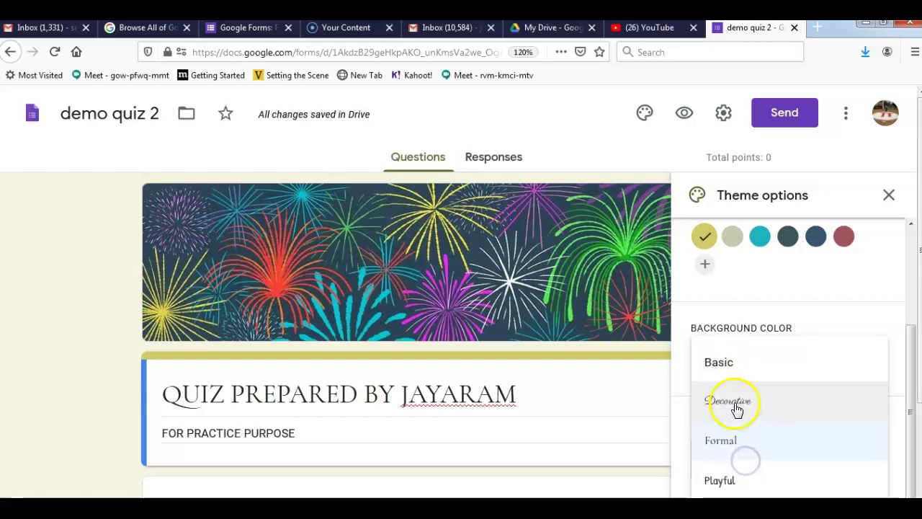
click(731, 371)
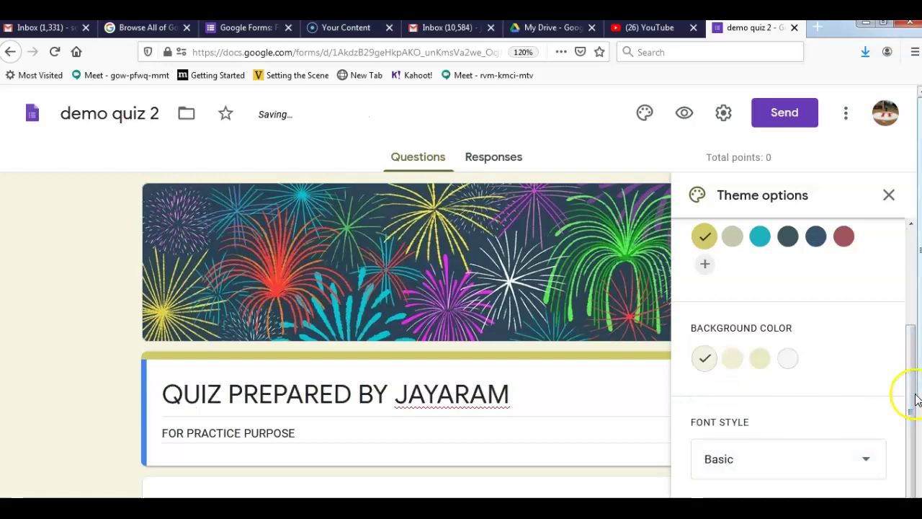
Close the theme options and open the untitled question below the form description for editing.
click(888, 194)
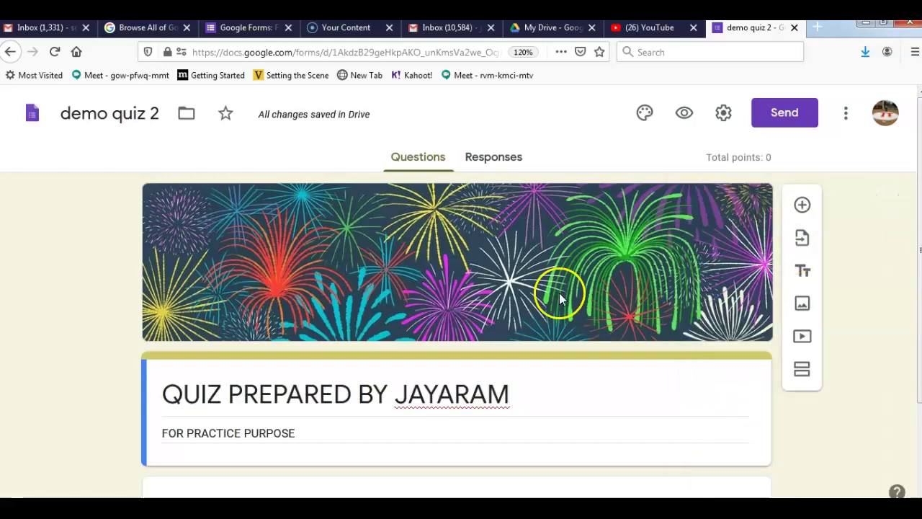
scroll(529, 328, down, 3)
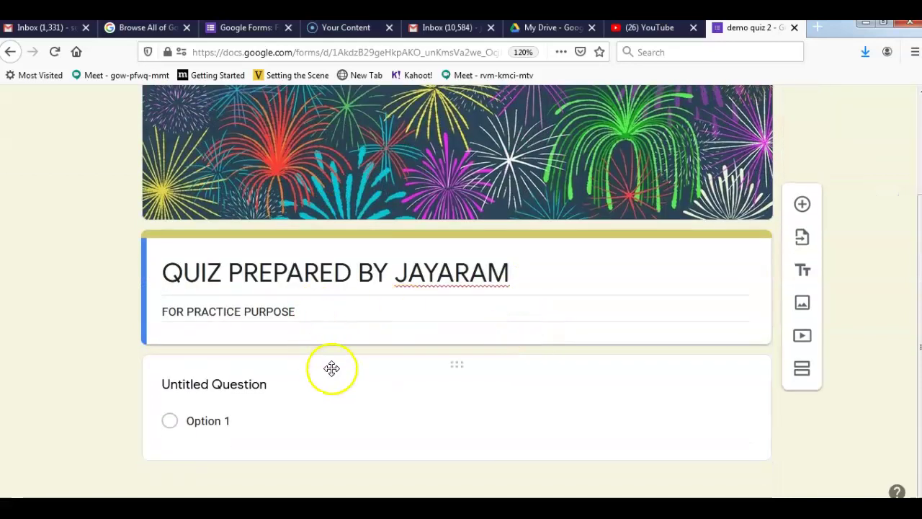
scroll(332, 374, up, 3)
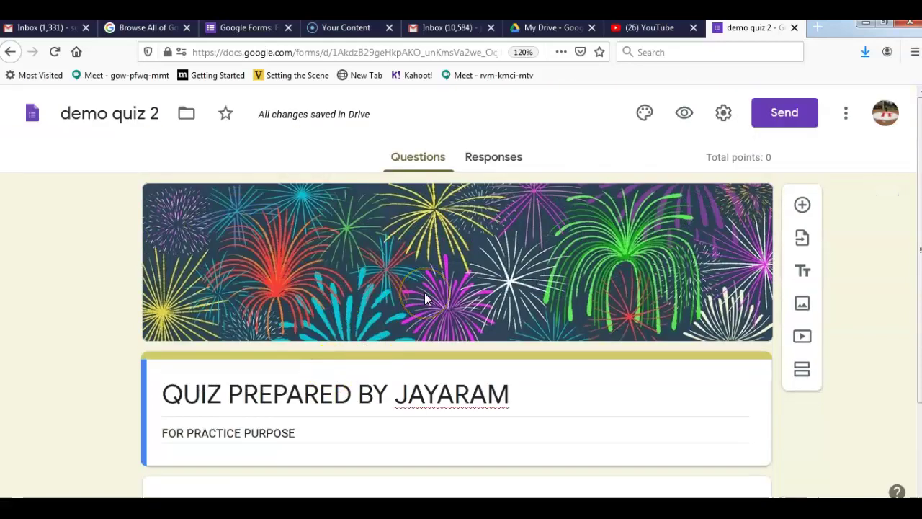
scroll(426, 294, down, 3)
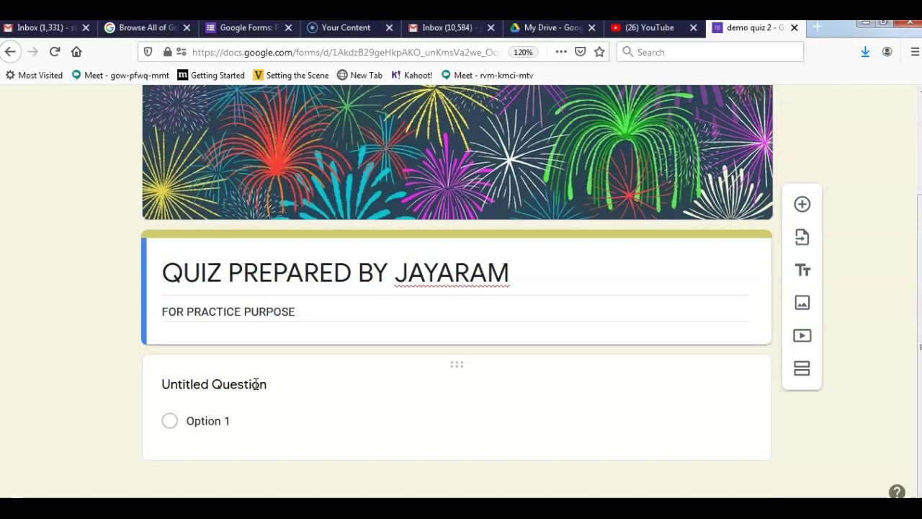
click(202, 389)
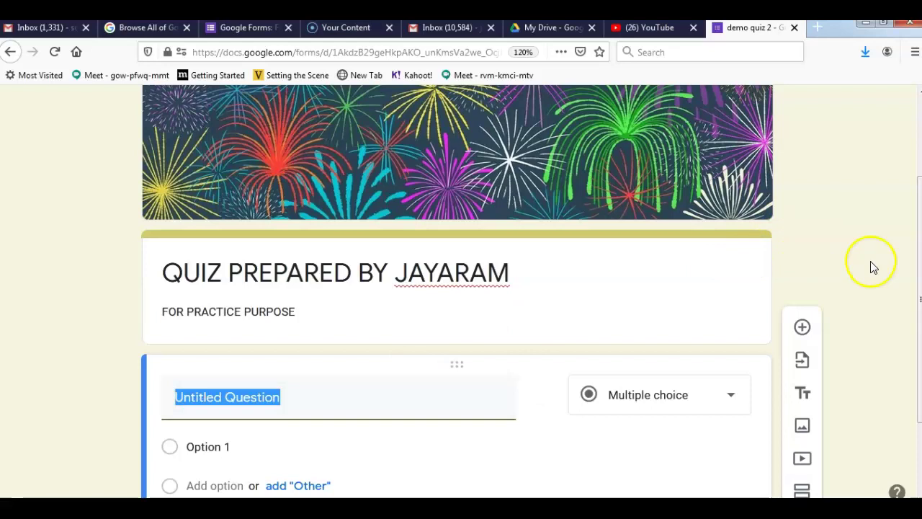
scroll(669, 310, down, 3)
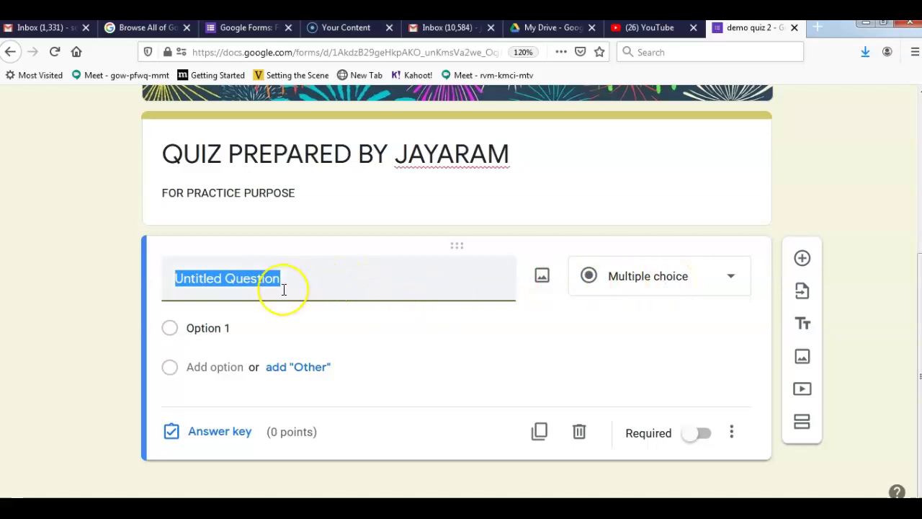
Examine the question types available for the untitled question, from Short answer through Time.
click(733, 280)
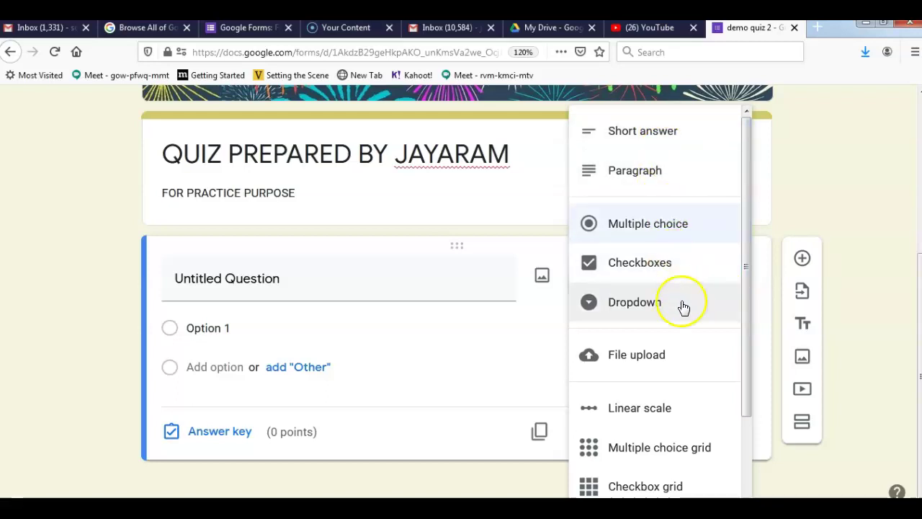
drag(746, 311, 740, 369)
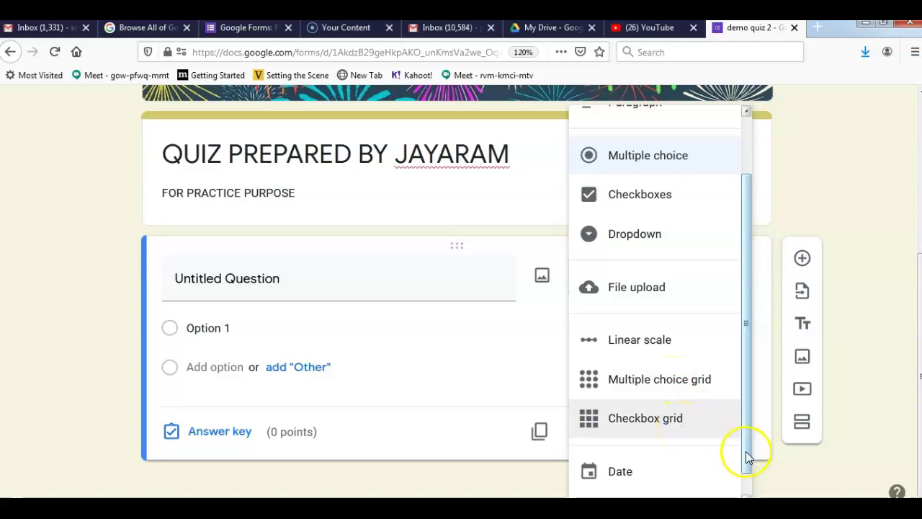
scroll(746, 454, down, 1)
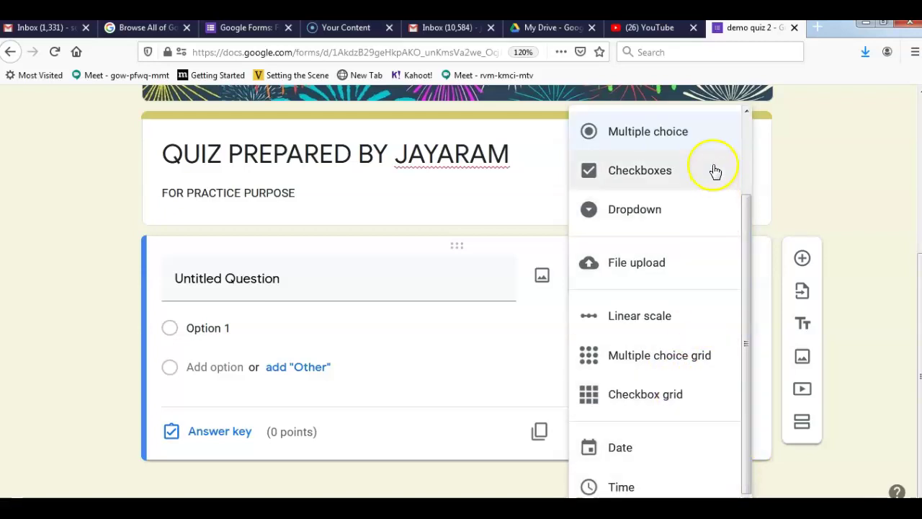
drag(744, 283, 746, 129)
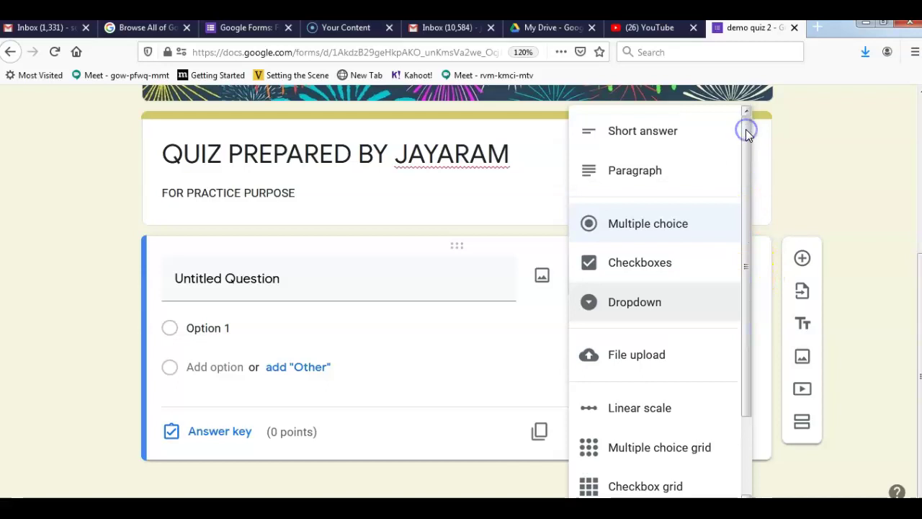
Title the first question "Name of the Student" as a short-answer question and make it required.
click(299, 274)
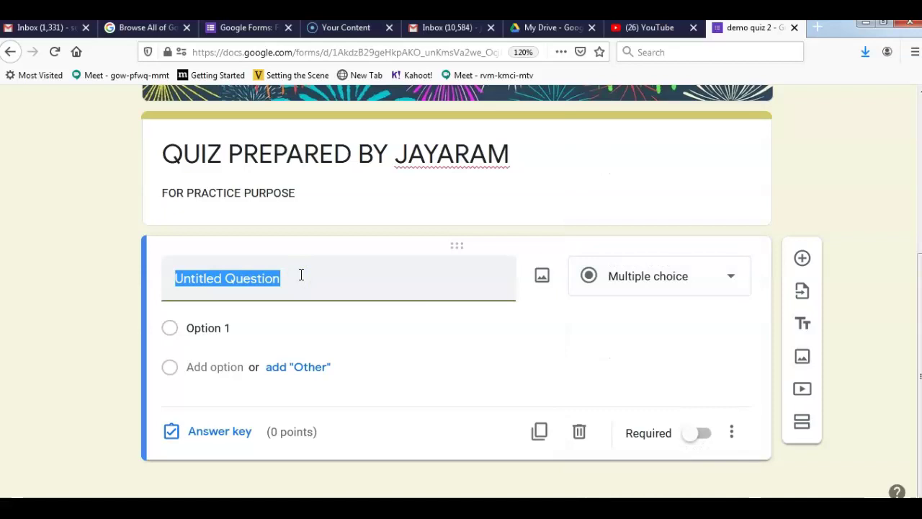
text(nAM)
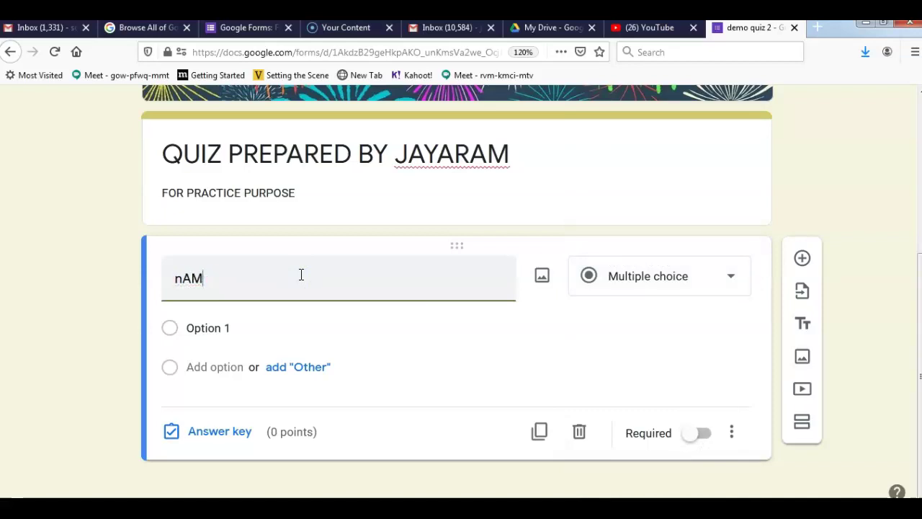
key(Caps_Lock)
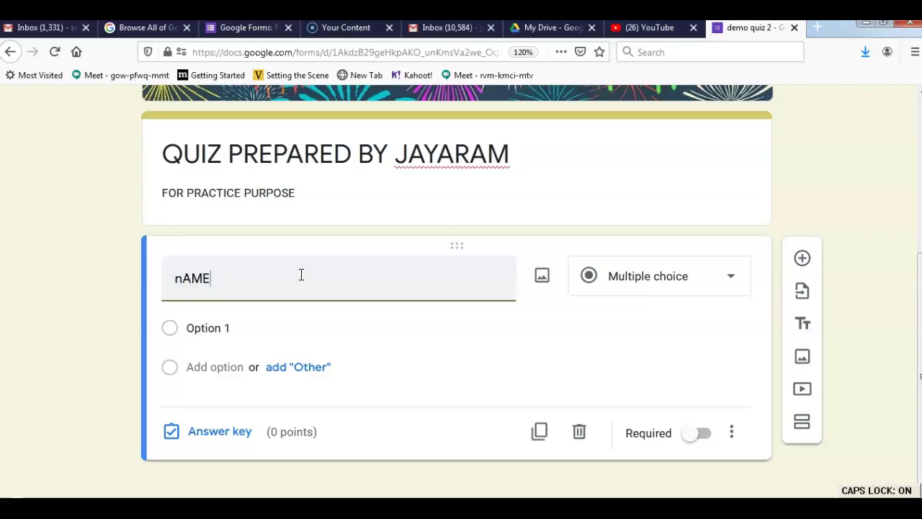
key(Caps_Lock)
text(the Student)
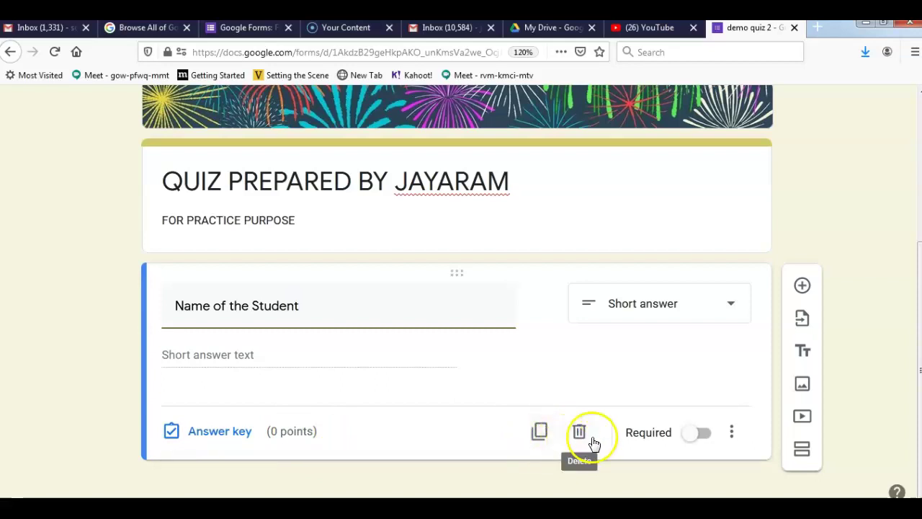
click(703, 434)
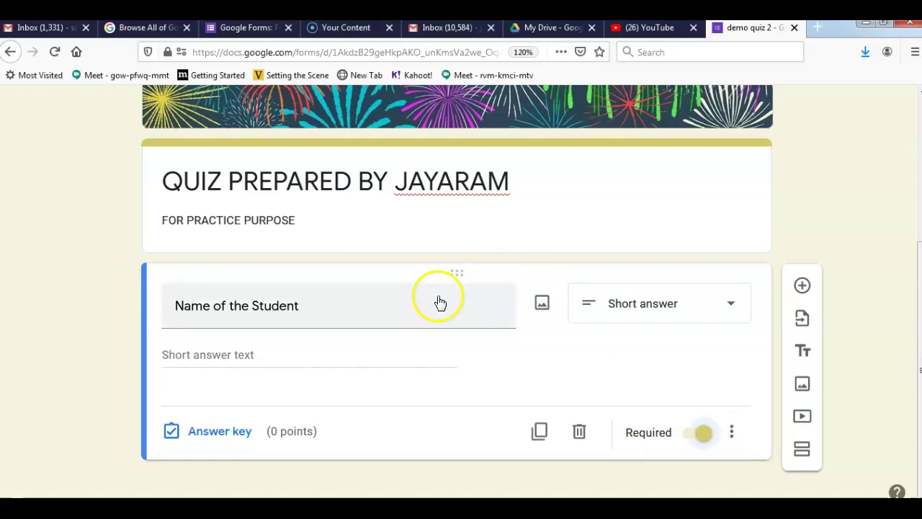
Add the description "Enter your name in CAPITAL LETTERS" to the Name of the Student question.
click(257, 360)
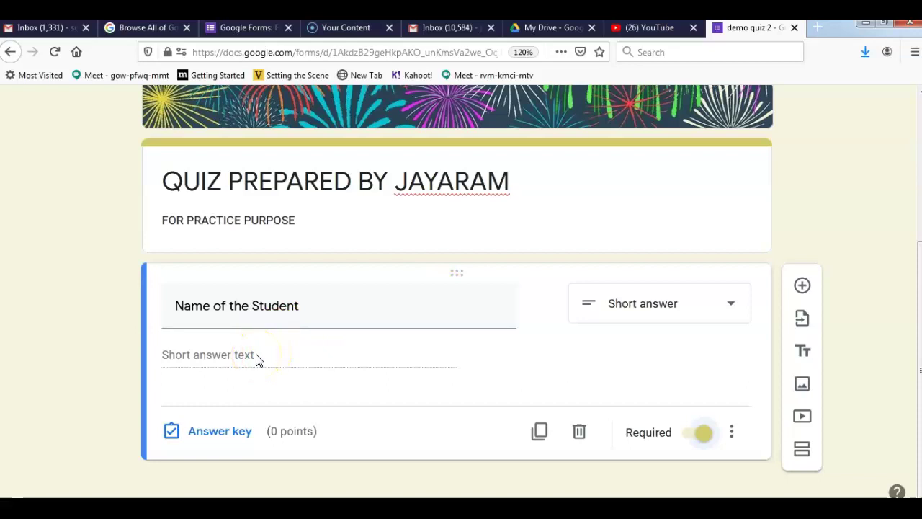
click(734, 439)
click(743, 429)
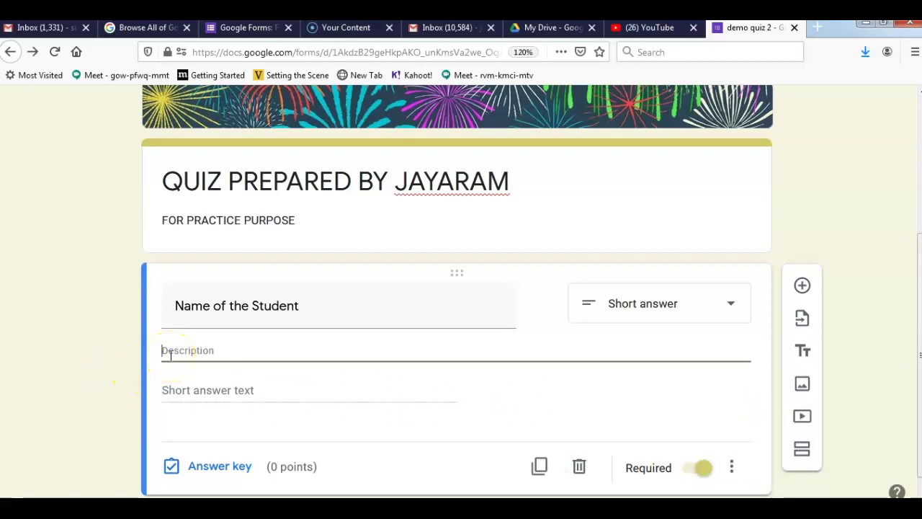
click(171, 353)
text(Enter y)
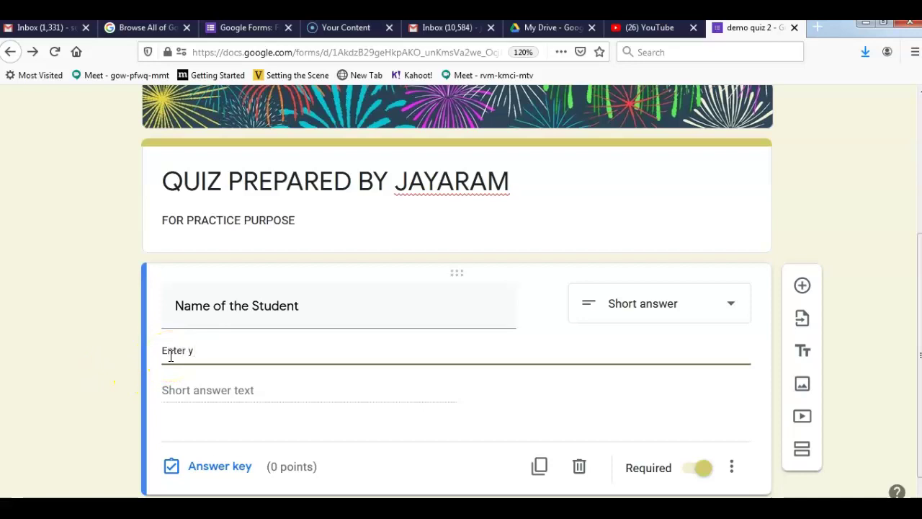
text(our name in)
key(Caps_Lock)
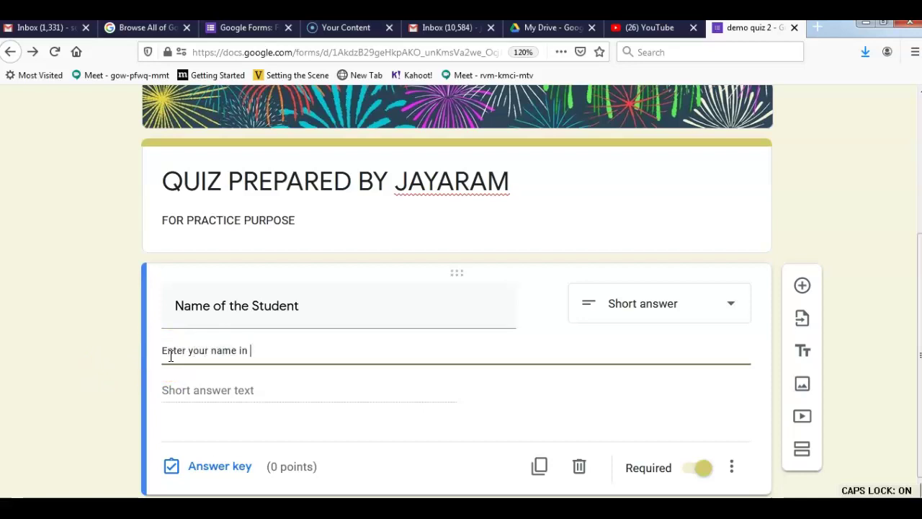
text(CAPITAL LETEERS)
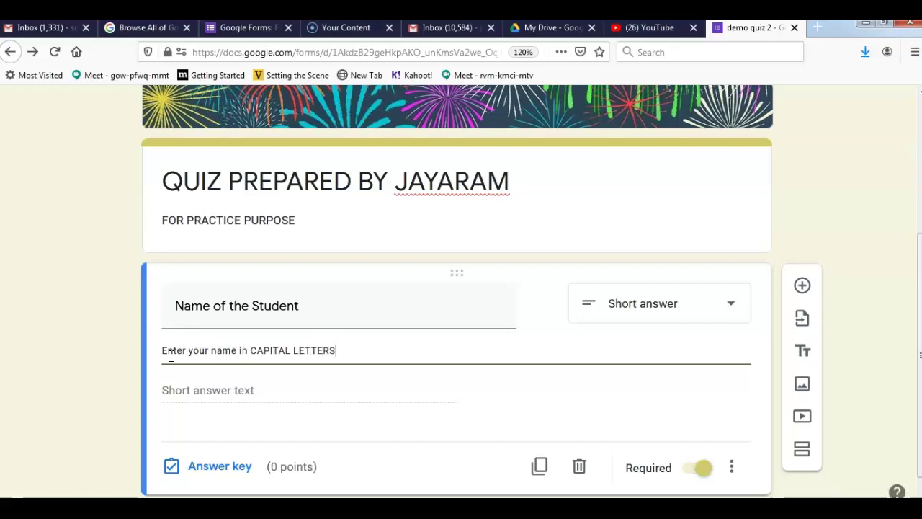
click(758, 224)
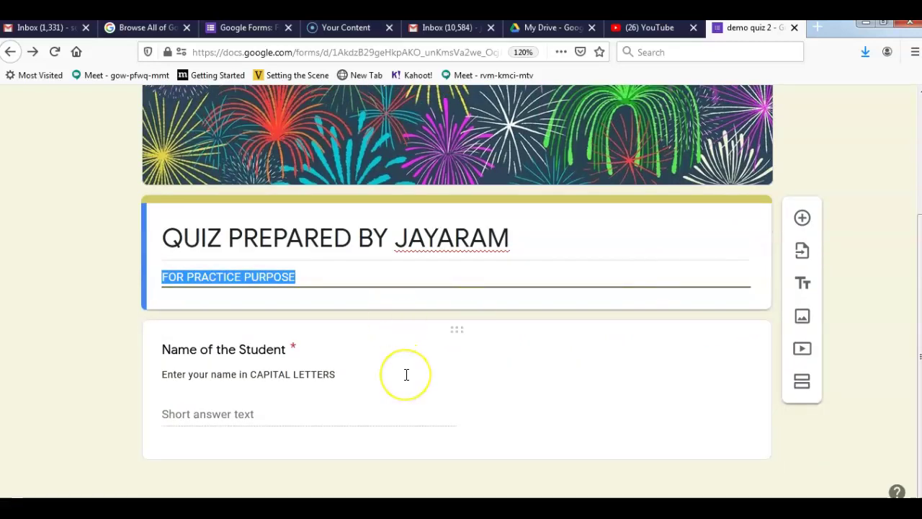
Check the Name of the Student question in a preview of the form, and close the preview.
scroll(447, 368, up, 3)
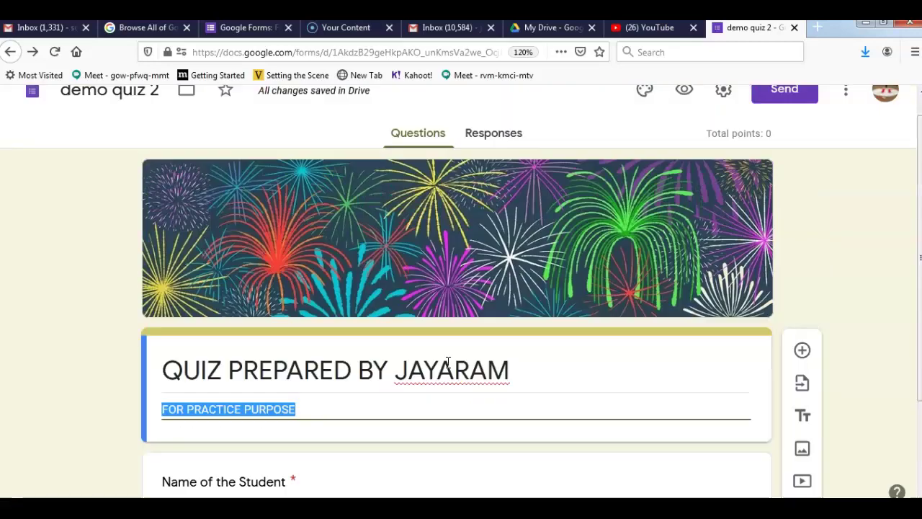
click(681, 115)
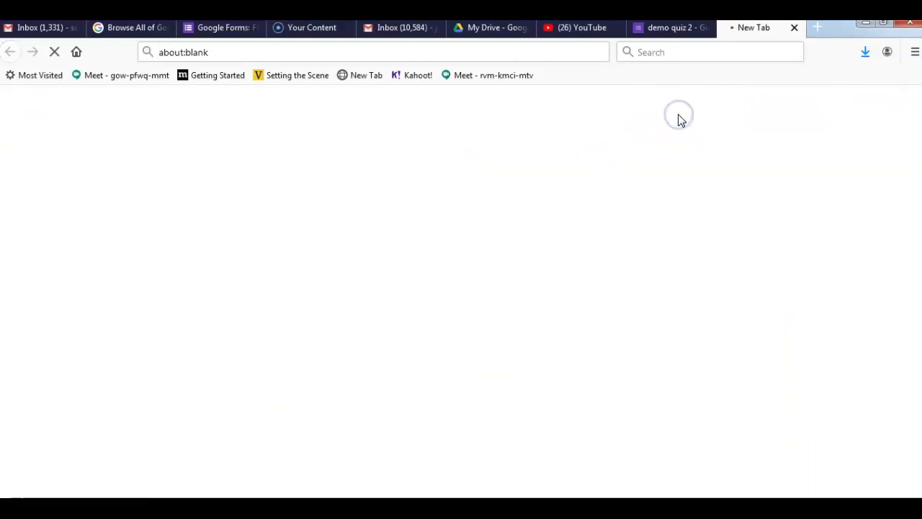
scroll(535, 373, down, 2)
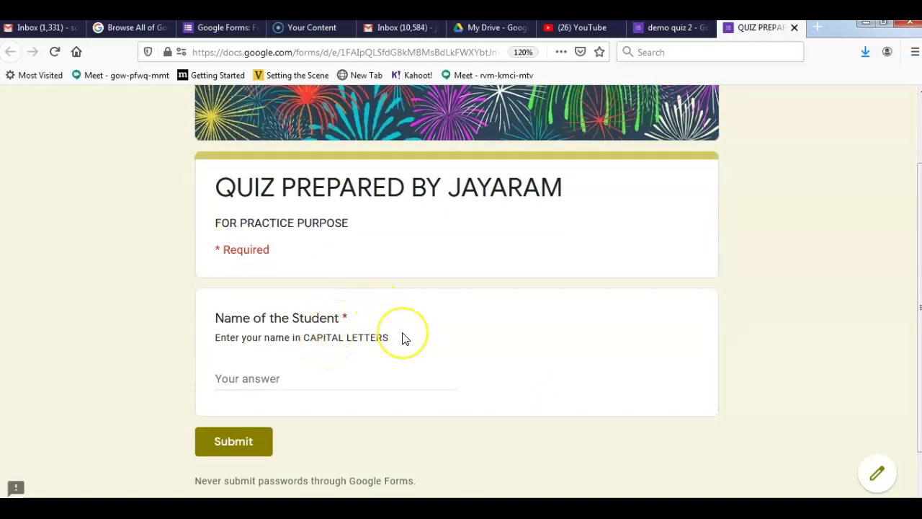
scroll(402, 338, up, 2)
click(794, 27)
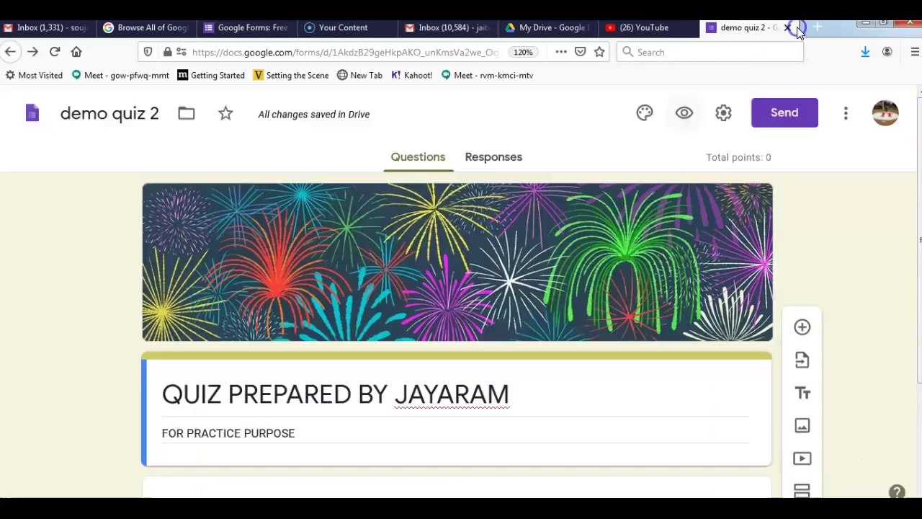
scroll(607, 303, down, 3)
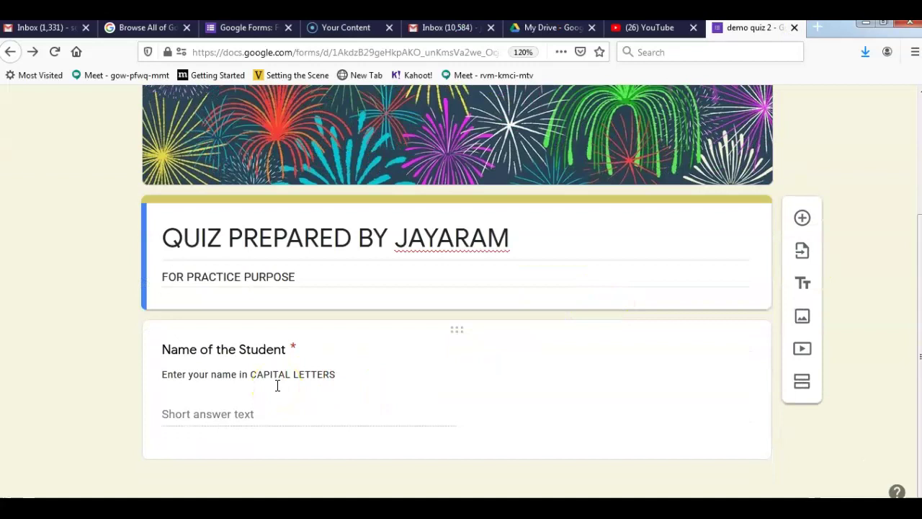
click(805, 226)
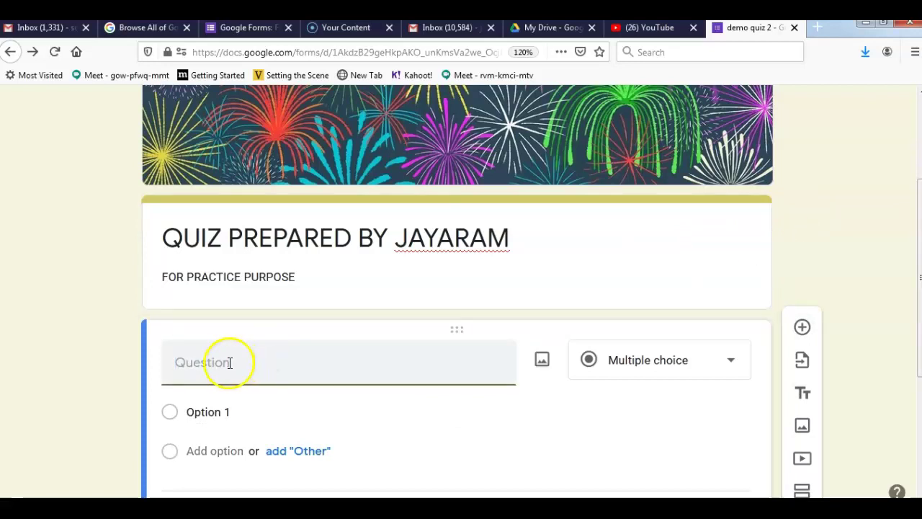
scroll(243, 366, up, 3)
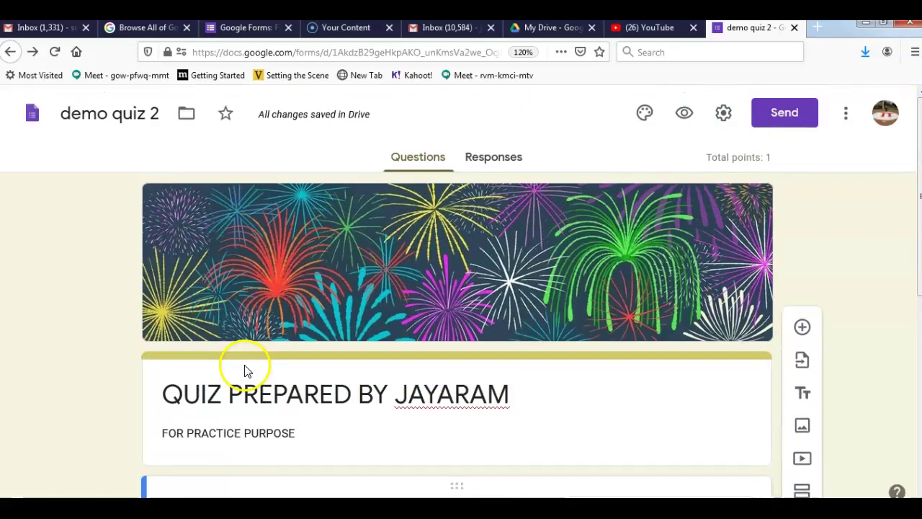
scroll(244, 369, down, 6)
click(258, 422)
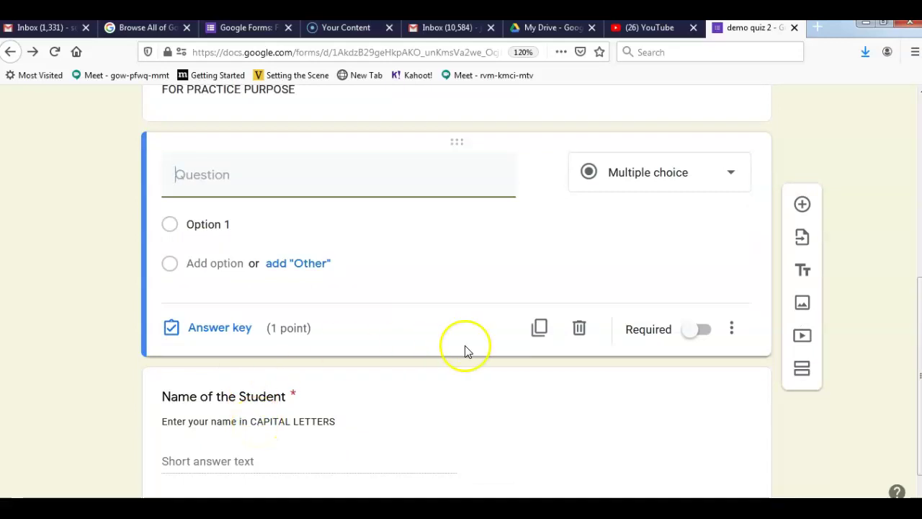
click(579, 328)
Add a new multiple-choice question below the Name of the Student question and title it "Gender".
click(199, 270)
triple_click(202, 271)
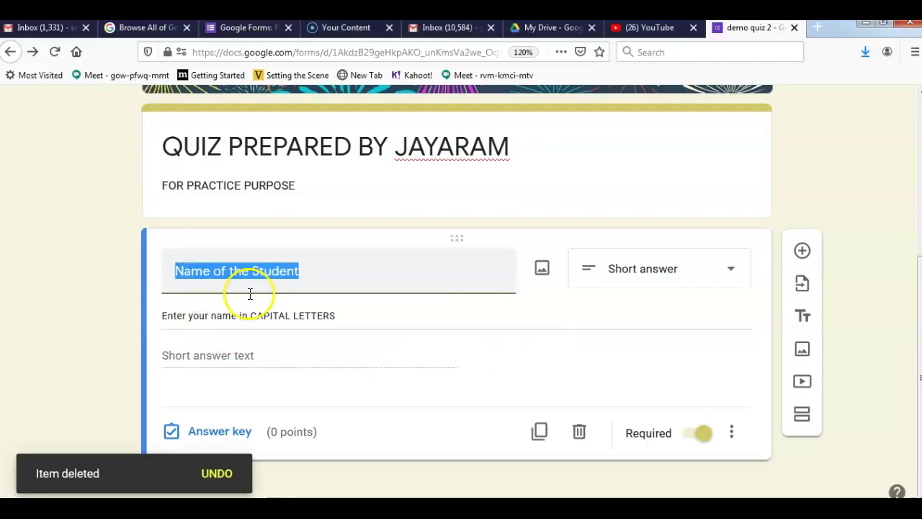
click(381, 267)
click(802, 252)
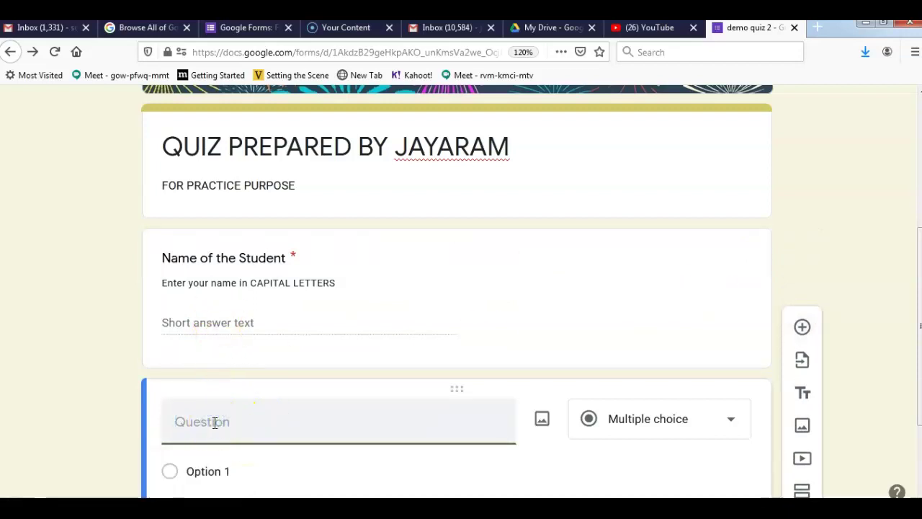
text(gN)
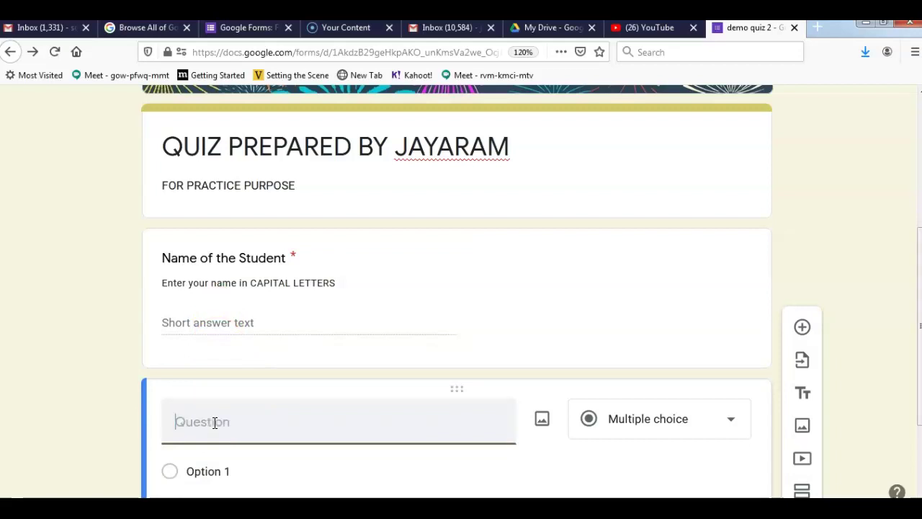
key(Caps_Lock)
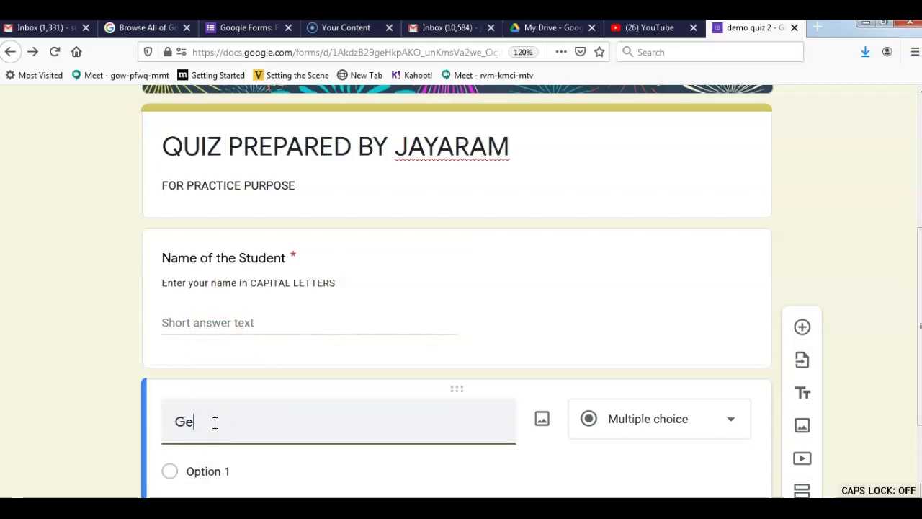
Add all suggested answer options to the Gender question and remove the "Prefer not to say" option.
scroll(267, 391, down, 3)
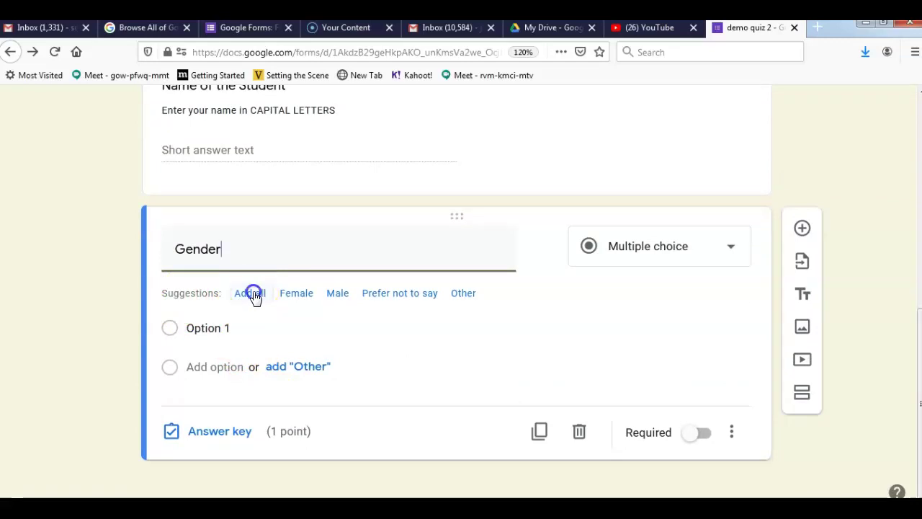
click(251, 293)
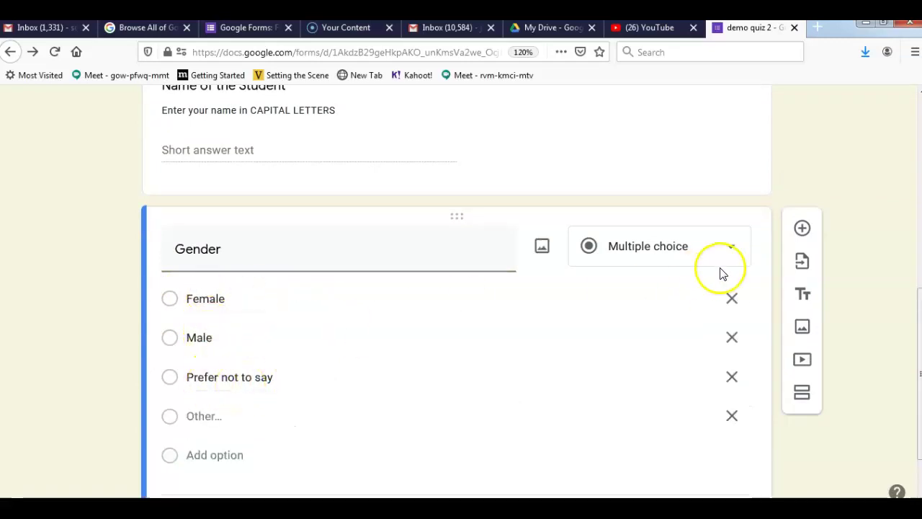
click(732, 377)
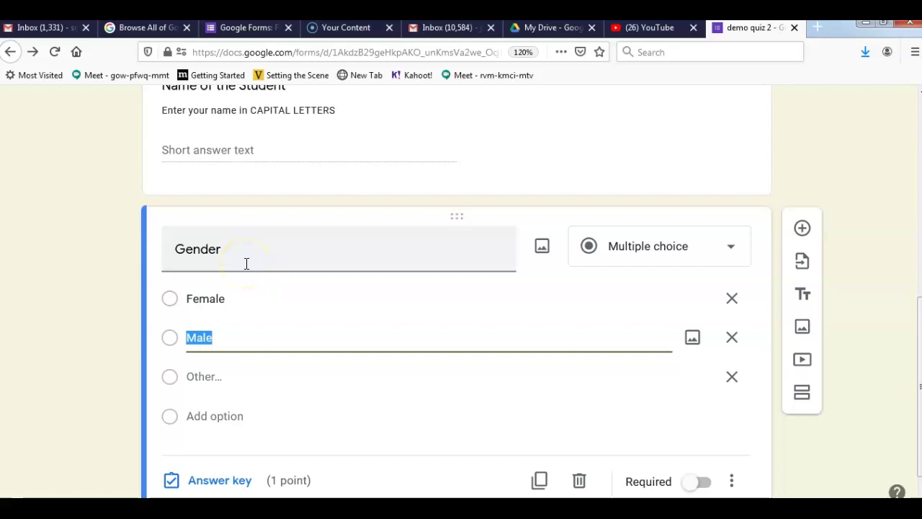
Set the Gender question's value to 0 points in its answer key.
click(180, 487)
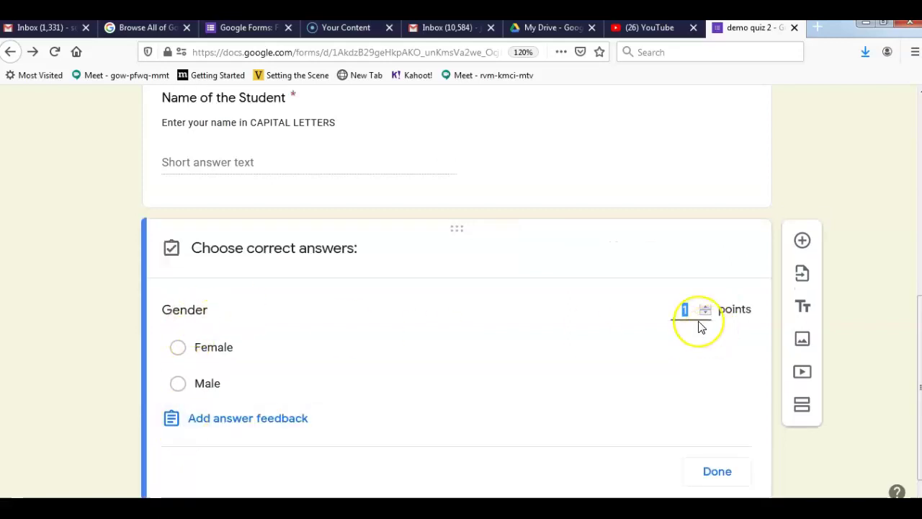
click(718, 472)
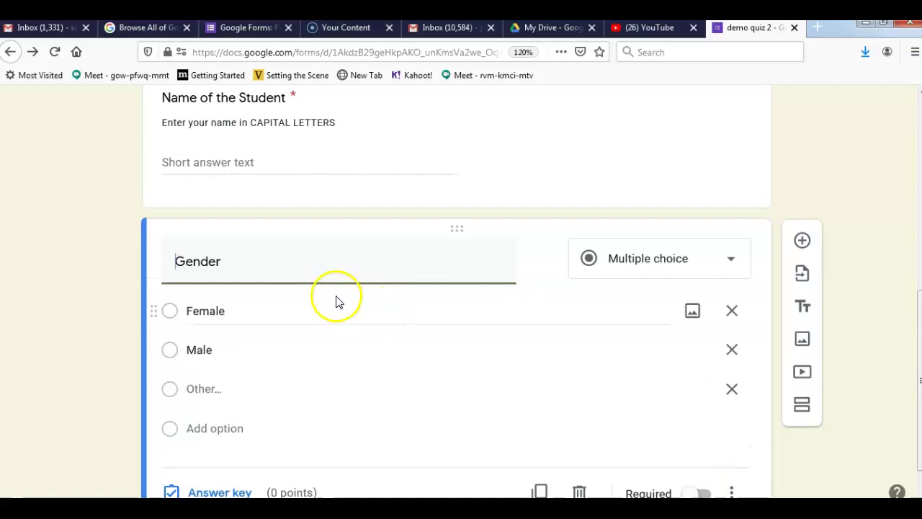
Review the form in the editor, check the Gender question and its options in a preview, and close the preview.
scroll(329, 299, up, 5)
scroll(336, 295, down, 3)
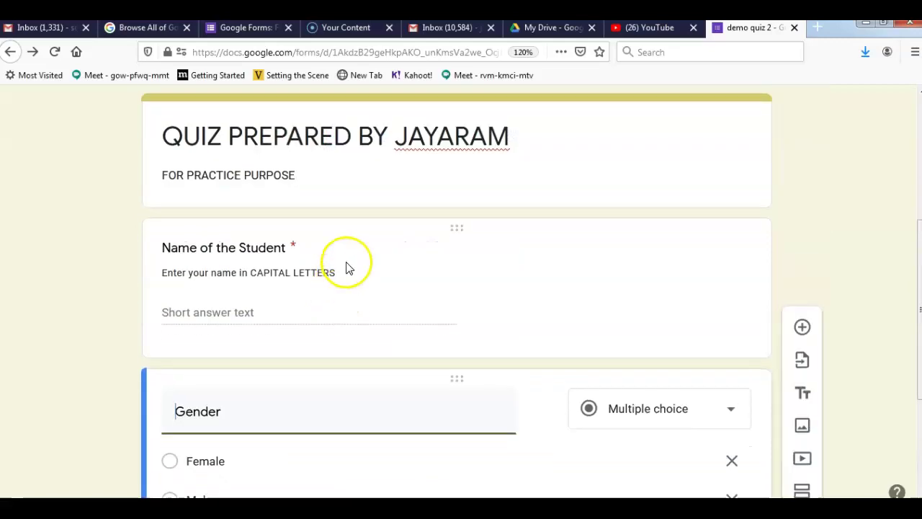
scroll(341, 350, down, 3)
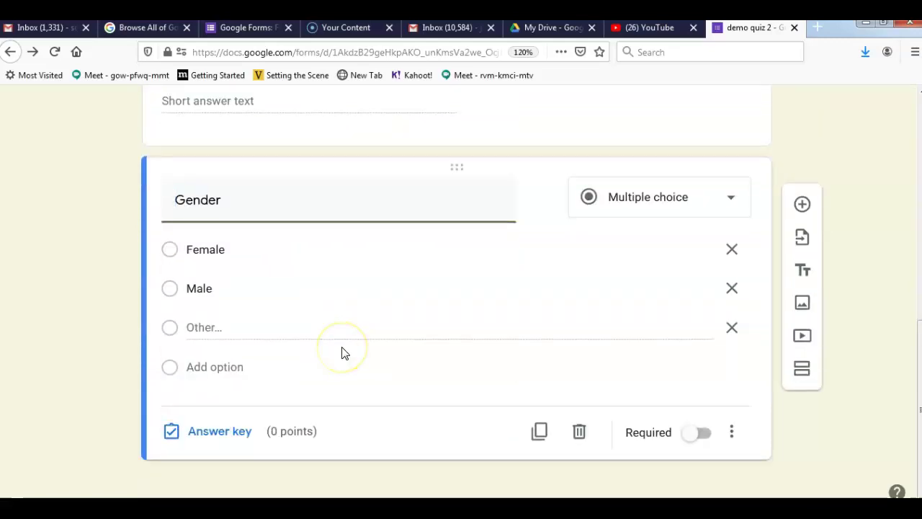
scroll(342, 350, up, 6)
click(685, 118)
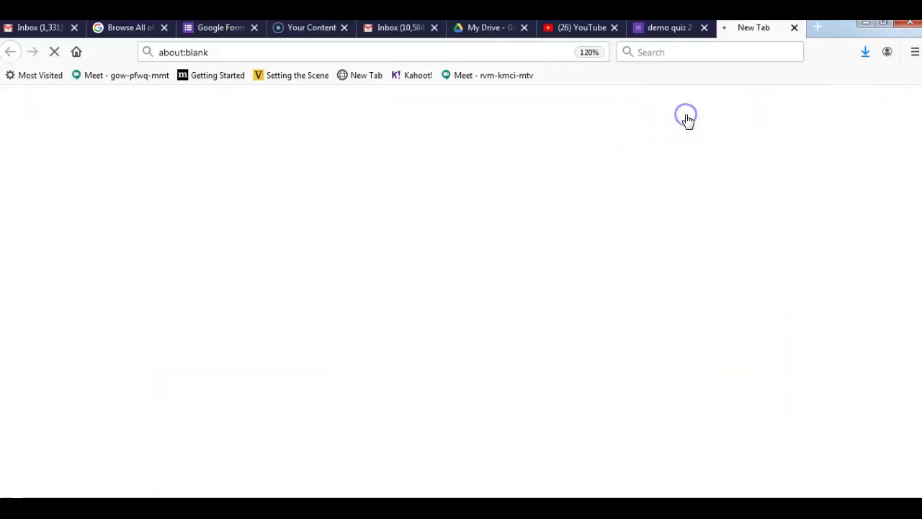
scroll(475, 285, down, 3)
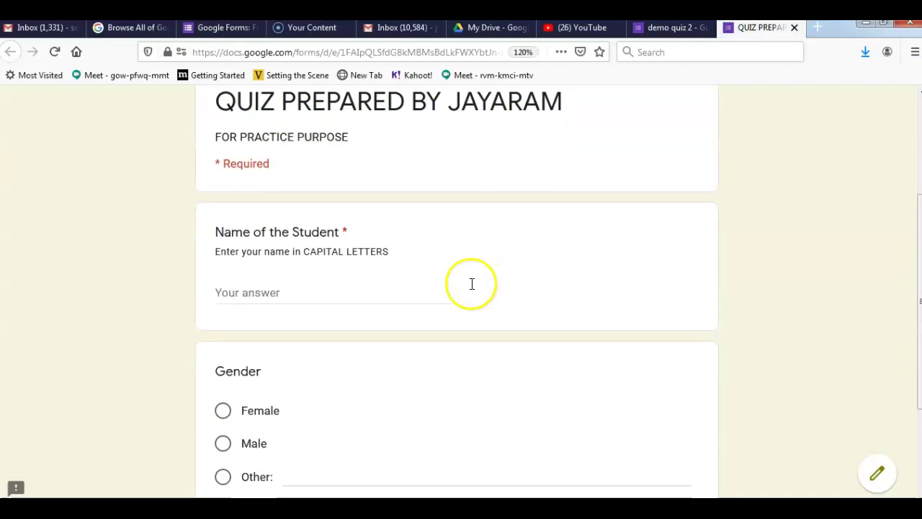
scroll(387, 339, down, 3)
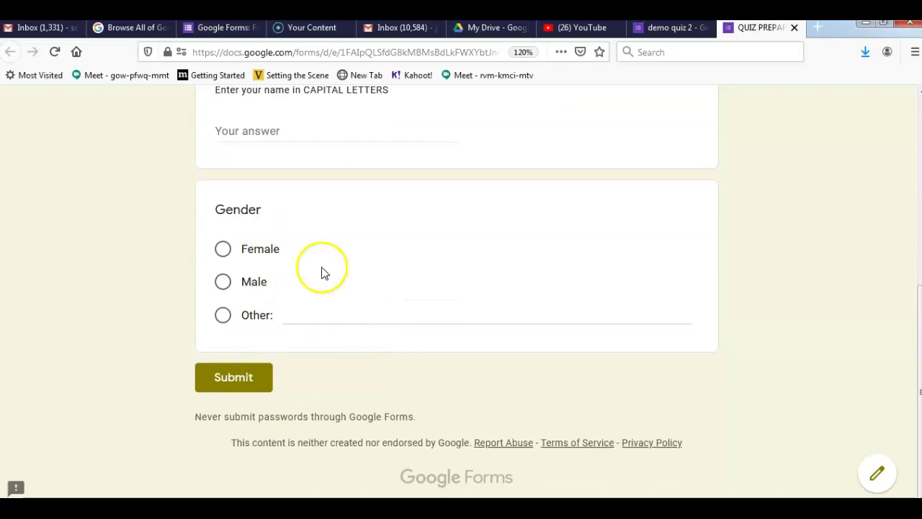
scroll(373, 163, up, 3)
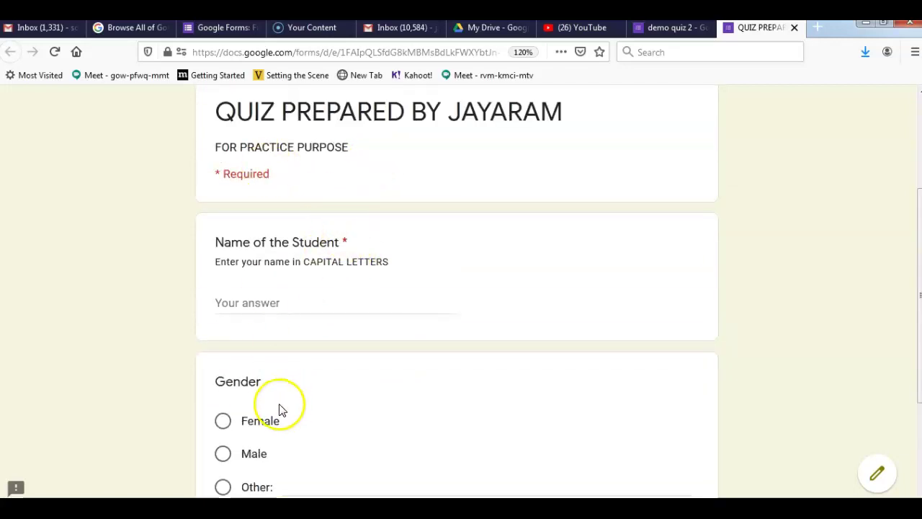
scroll(281, 409, down, 2)
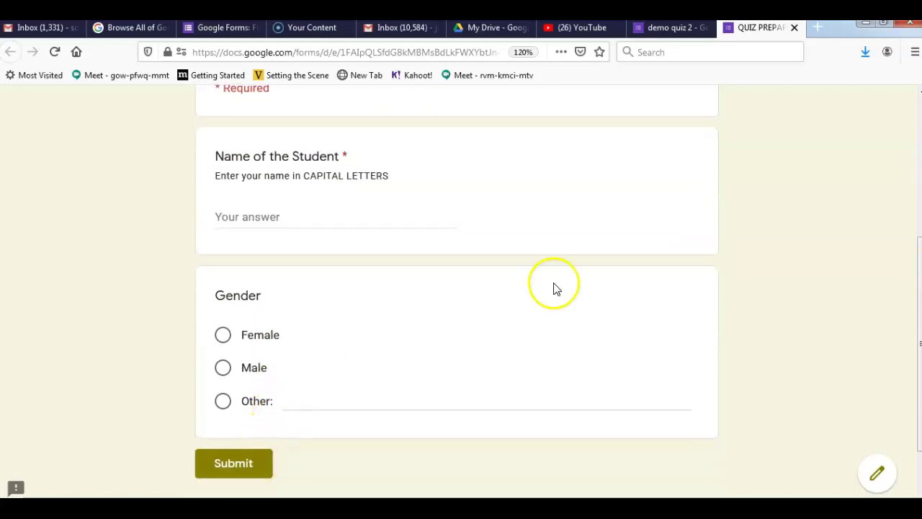
scroll(554, 288, up, 5)
click(794, 28)
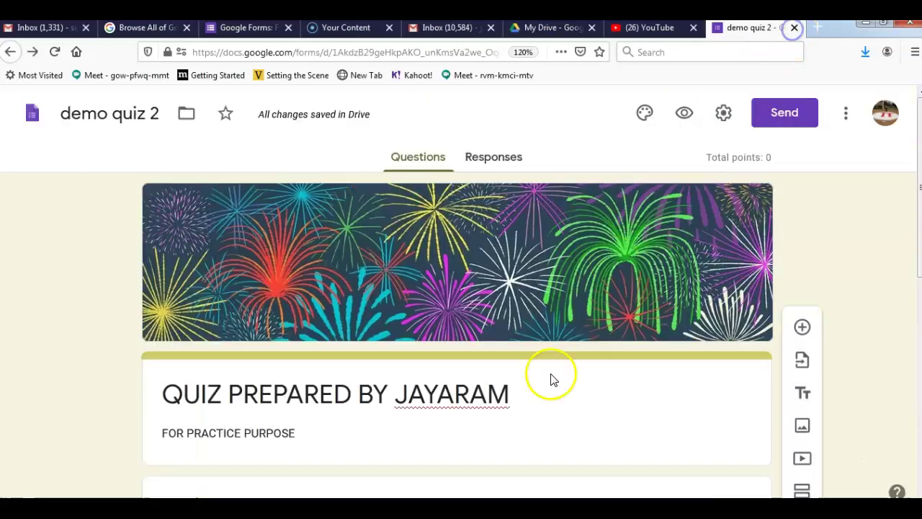
Make the Gender question required.
scroll(552, 376, down, 5)
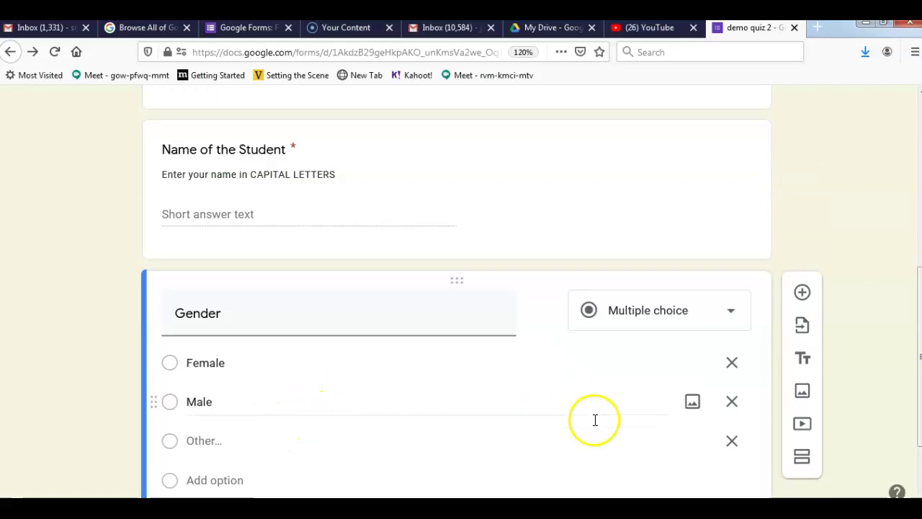
click(703, 436)
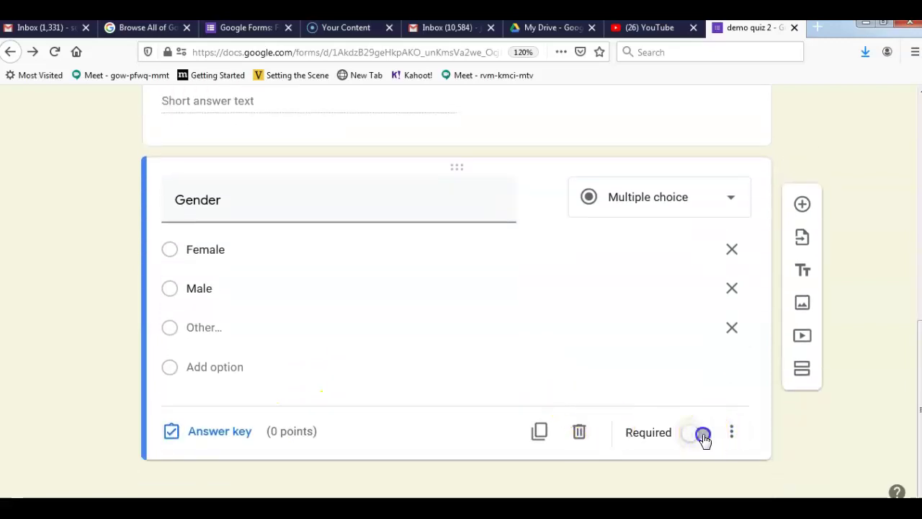
click(261, 209)
Add a new question titled "Class" below the Gender question and set its type to Dropdown.
click(802, 204)
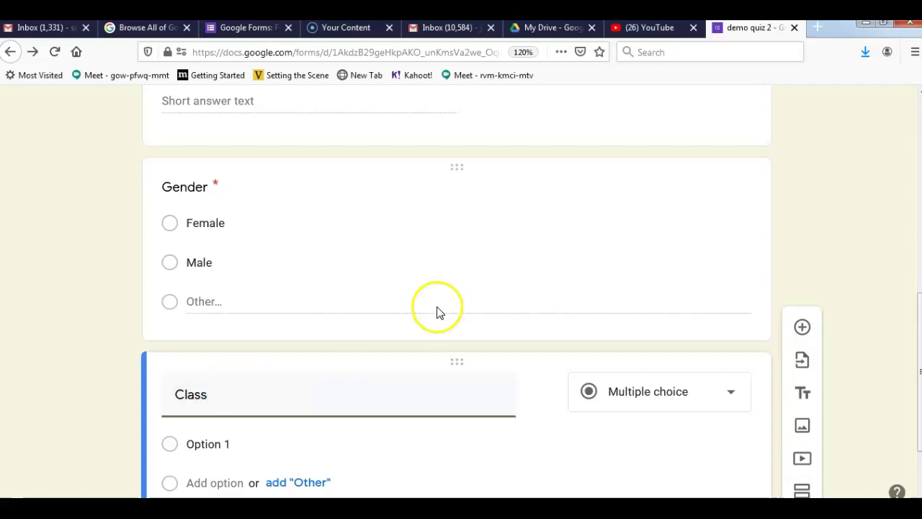
click(731, 401)
drag(749, 317, 756, 447)
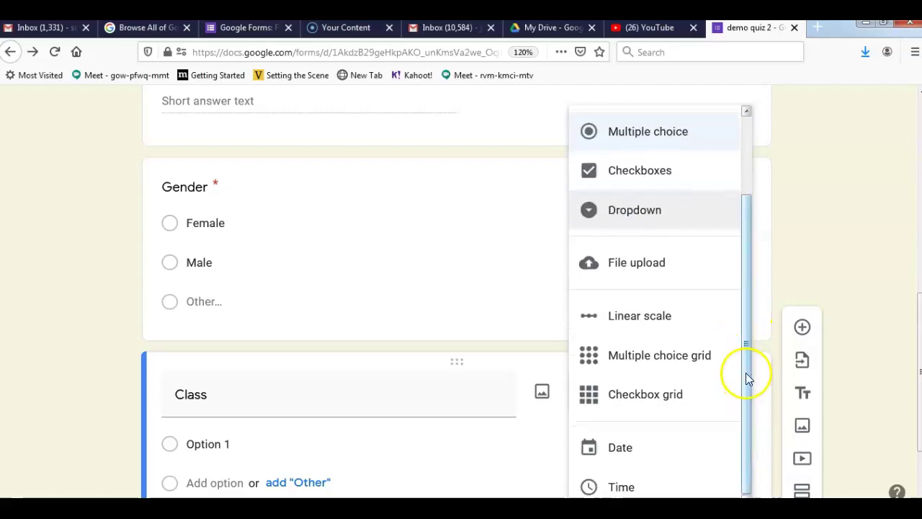
click(643, 217)
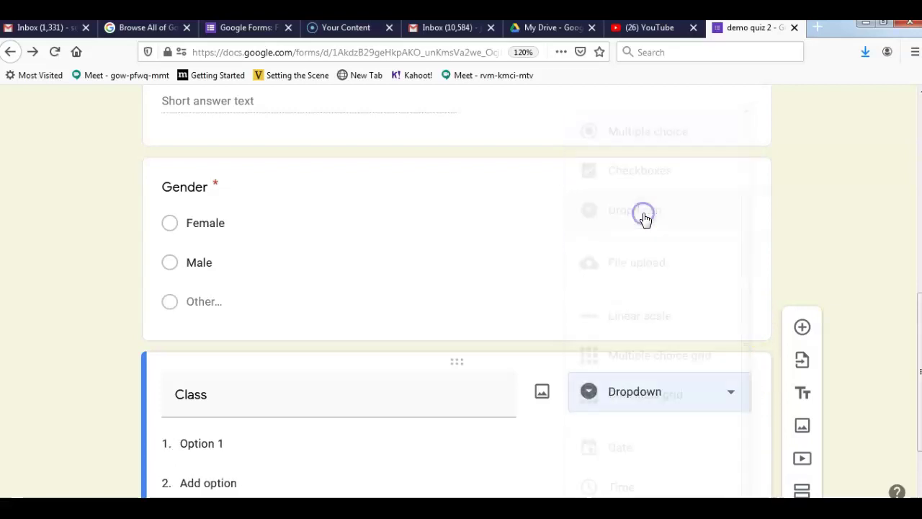
Enter 6, 7 and 9 as the first three options of the Class question.
click(217, 445)
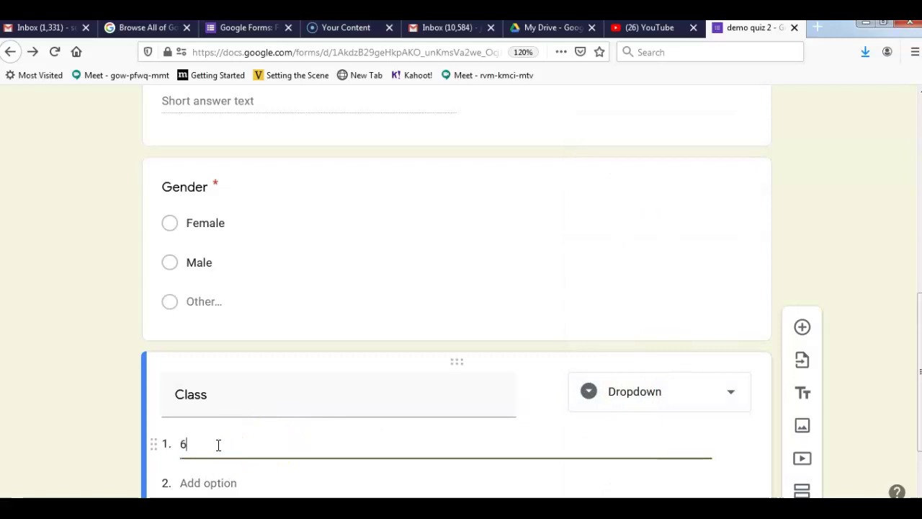
key(Return)
text(7)
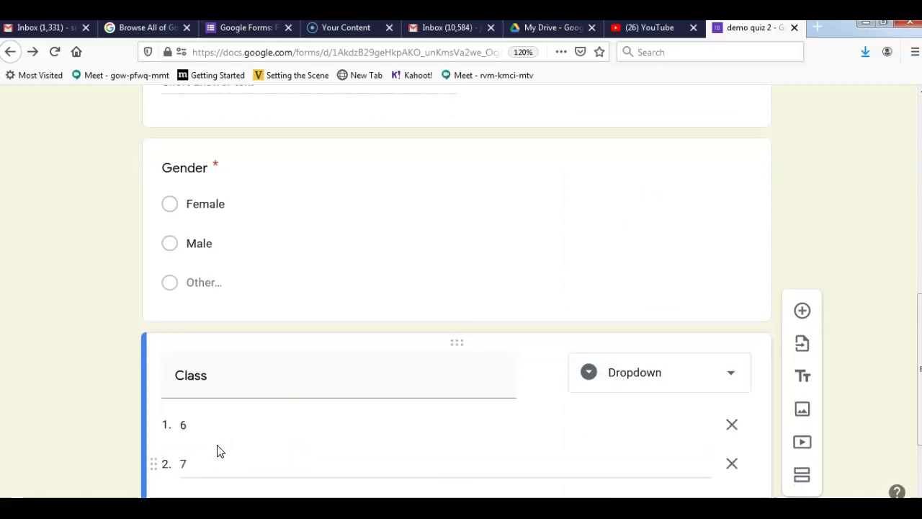
key(Return)
text(9)
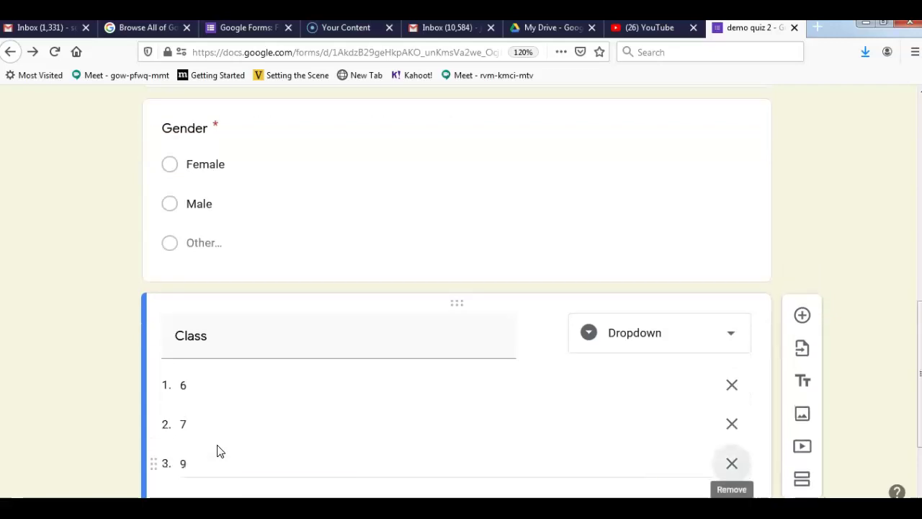
Correct the third option of the Class question to 8 and add 9 and 10 as further options.
scroll(218, 450, down, 3)
double_click(198, 325)
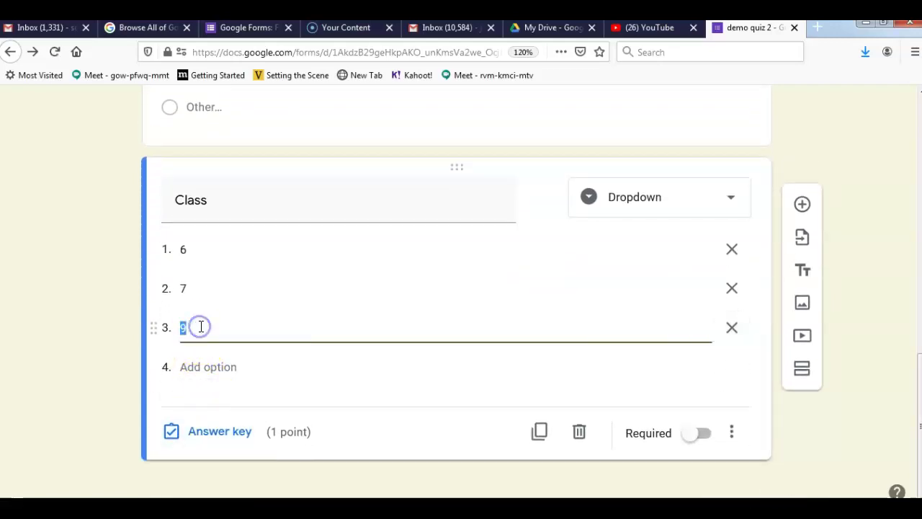
text(8)
key(Tab)
click(202, 365)
text(9)
click(208, 407)
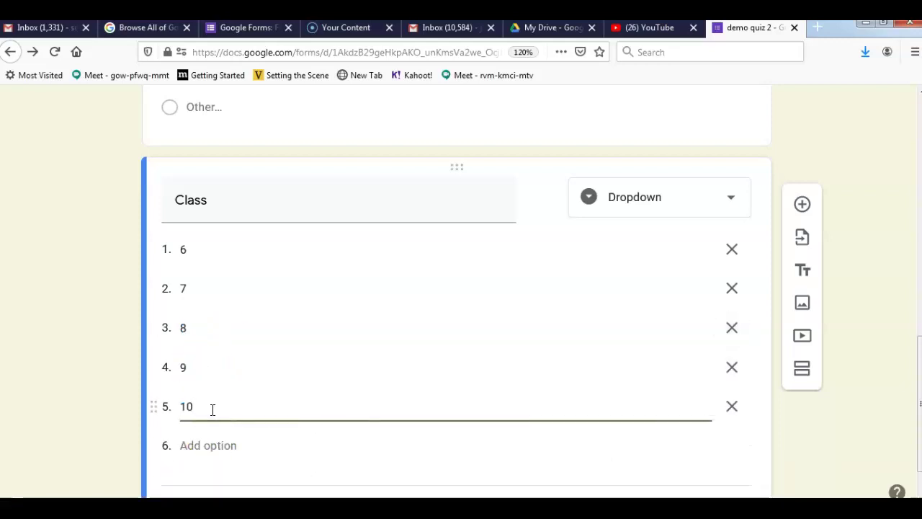
Set the Class question's value to 0 points in its answer key.
click(327, 397)
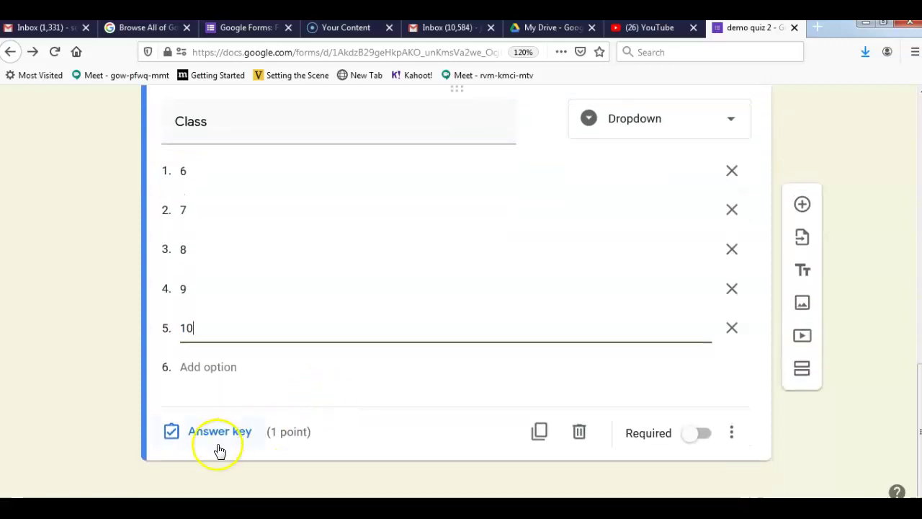
click(212, 434)
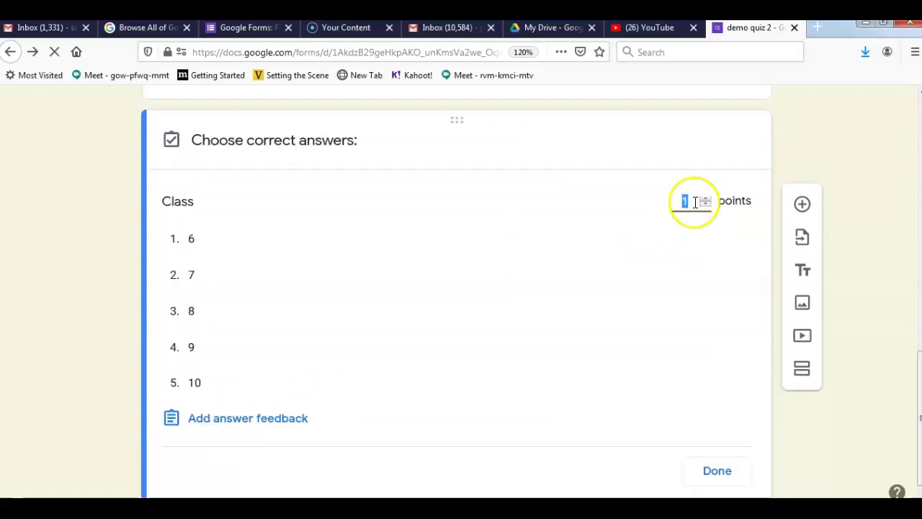
click(715, 472)
Open a preview of the form, reopening and reloading the preview page.
scroll(686, 398, up, 10)
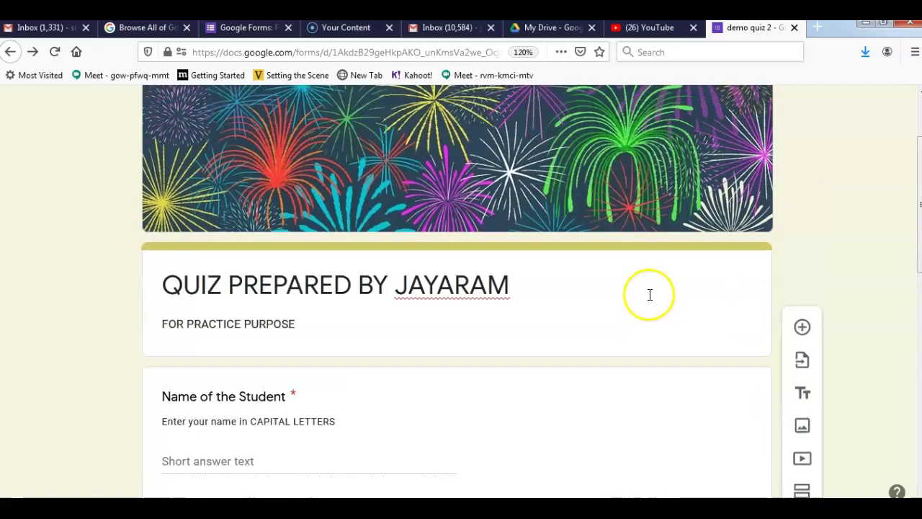
click(685, 115)
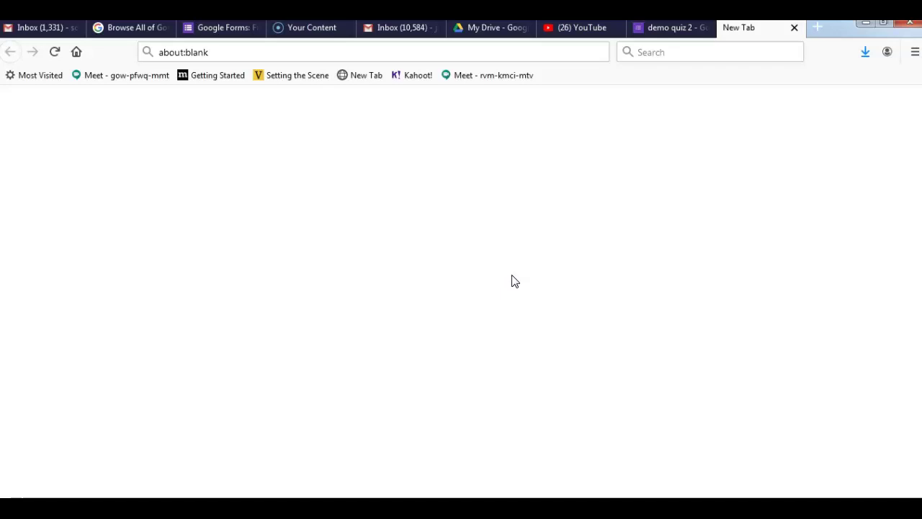
click(795, 28)
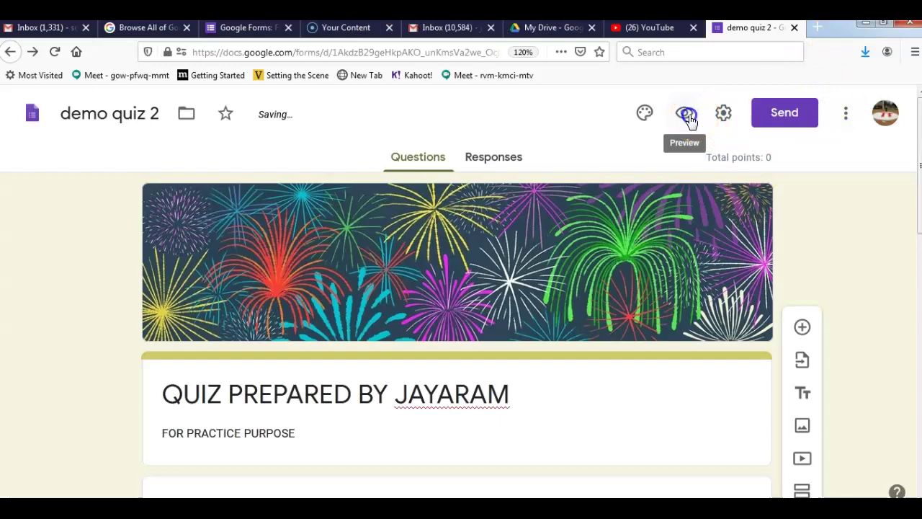
click(686, 114)
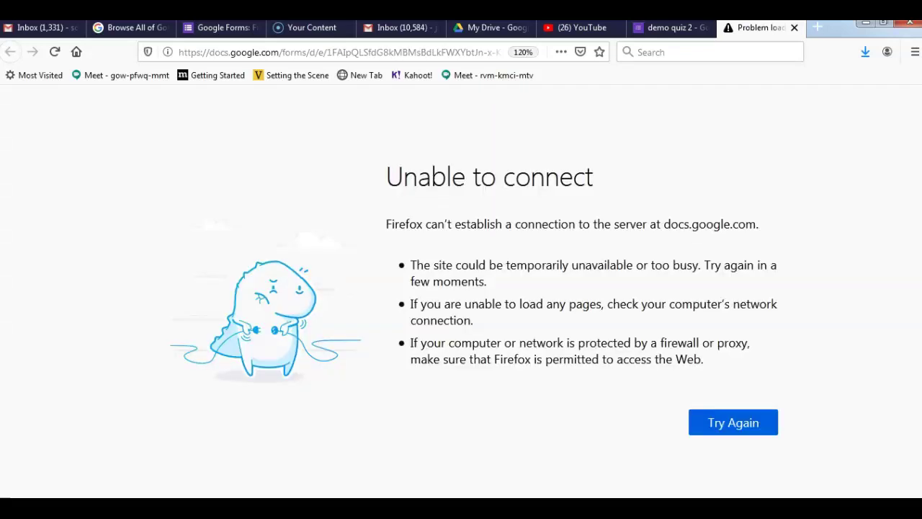
key(F5)
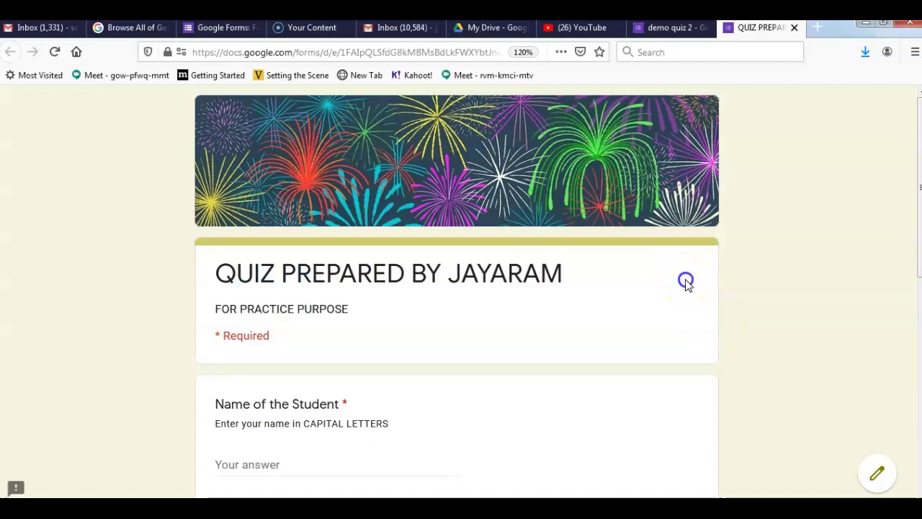
Check the Gender question and the choices in the Class dropdown in the preview, and close the preview.
scroll(686, 281, down, 5)
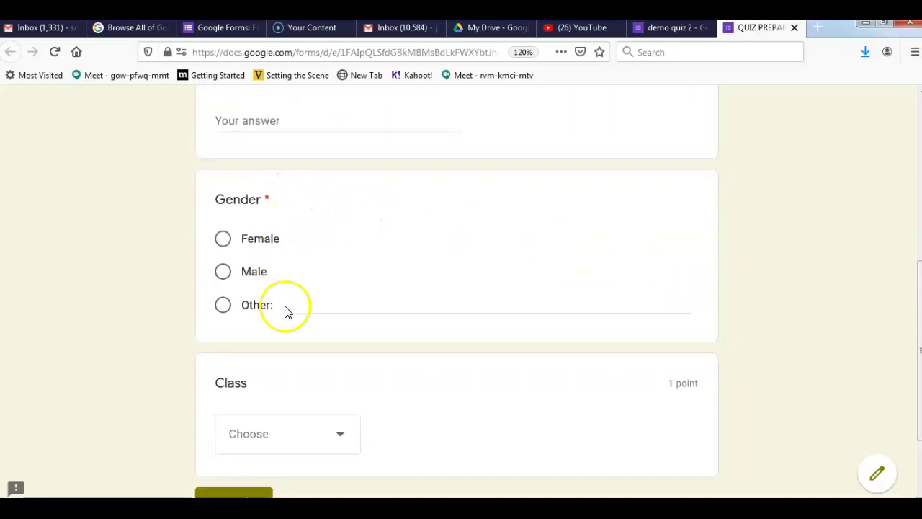
scroll(303, 314, down, 2)
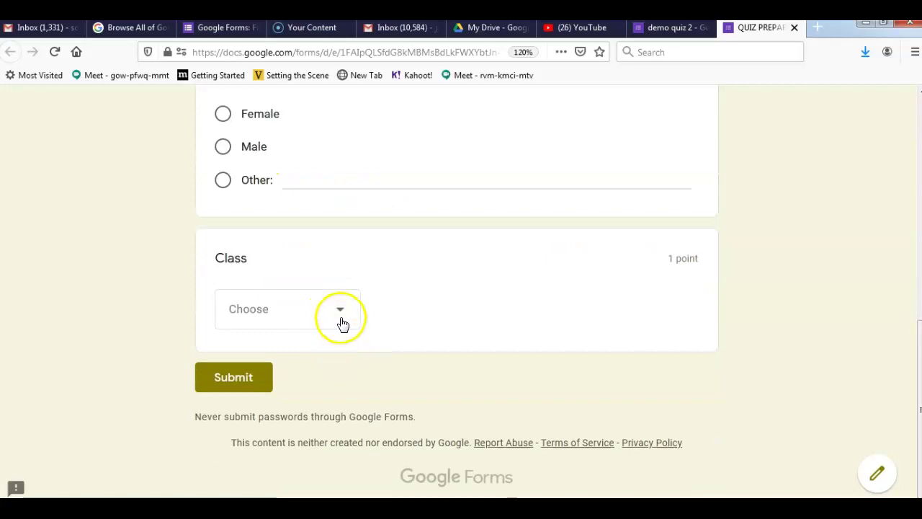
click(343, 322)
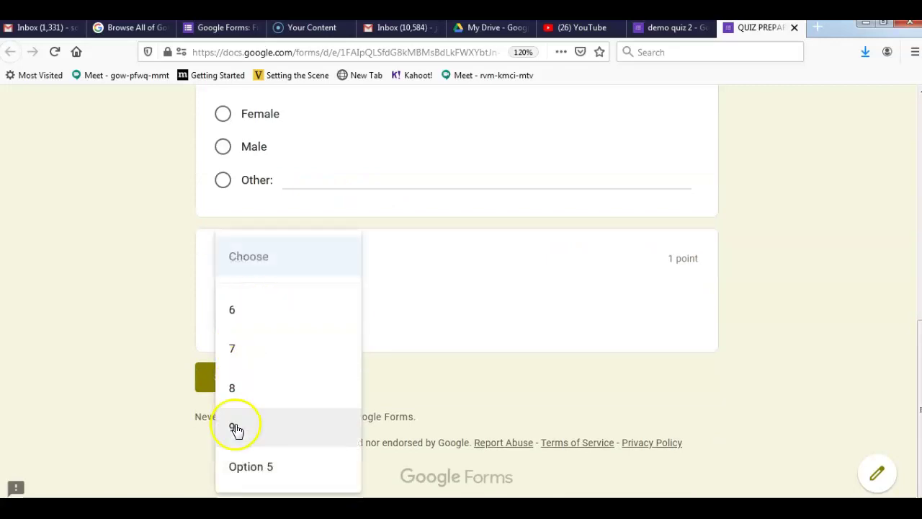
click(531, 326)
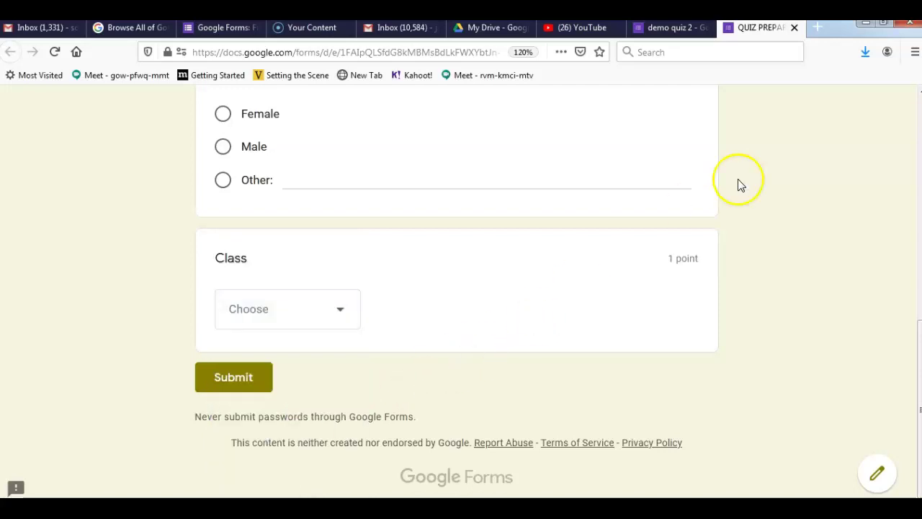
scroll(740, 183, up, 3)
click(794, 28)
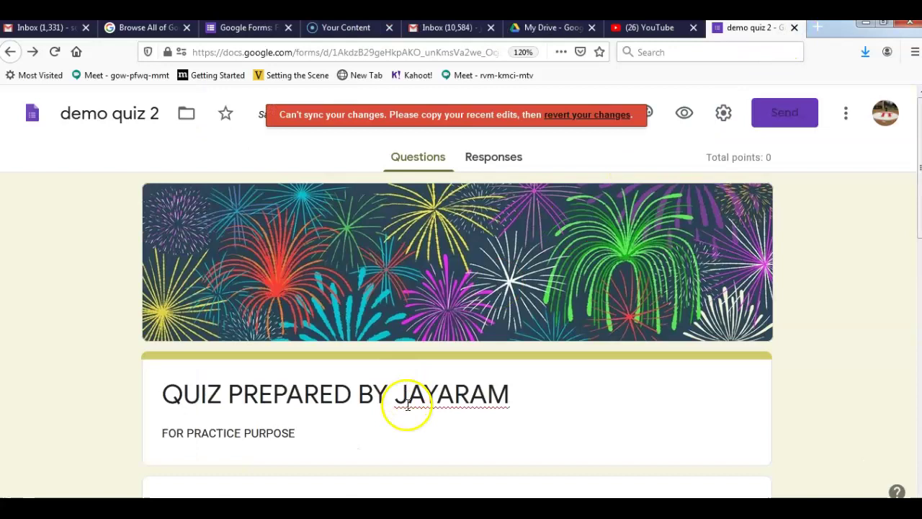
Check the Gender and Class questions in the editor and open the Class question for editing.
scroll(408, 400, down, 5)
scroll(407, 411, down, 5)
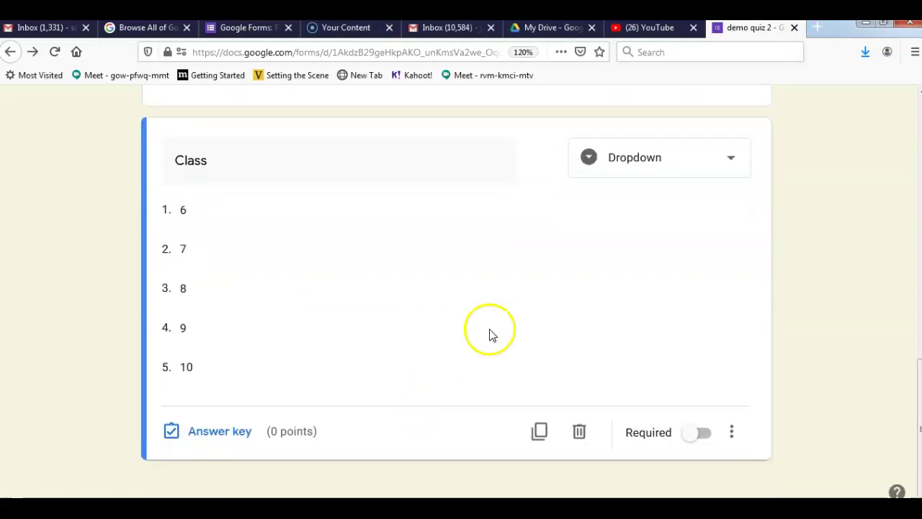
click(204, 171)
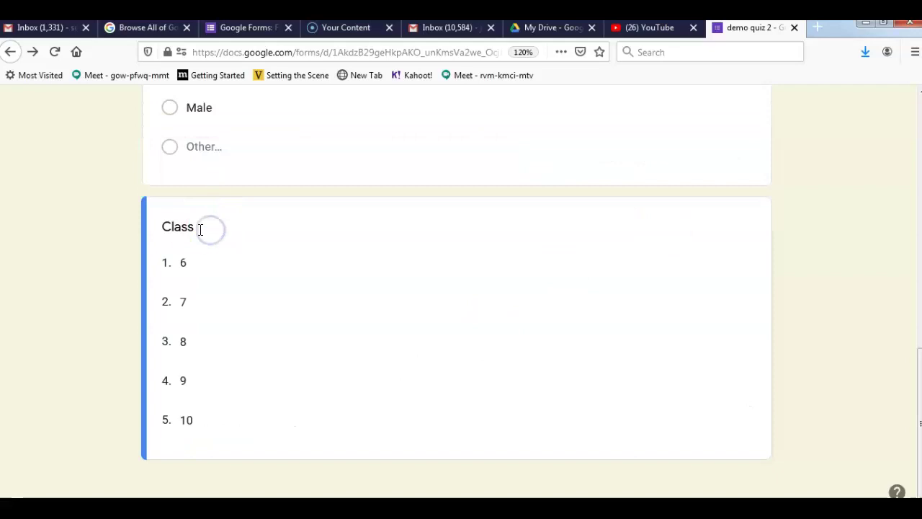
scroll(266, 222, up, 3)
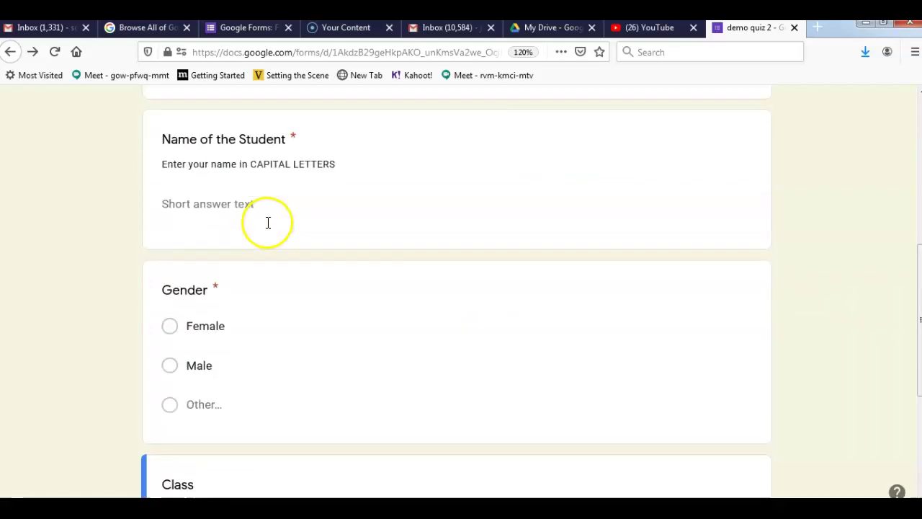
click(223, 294)
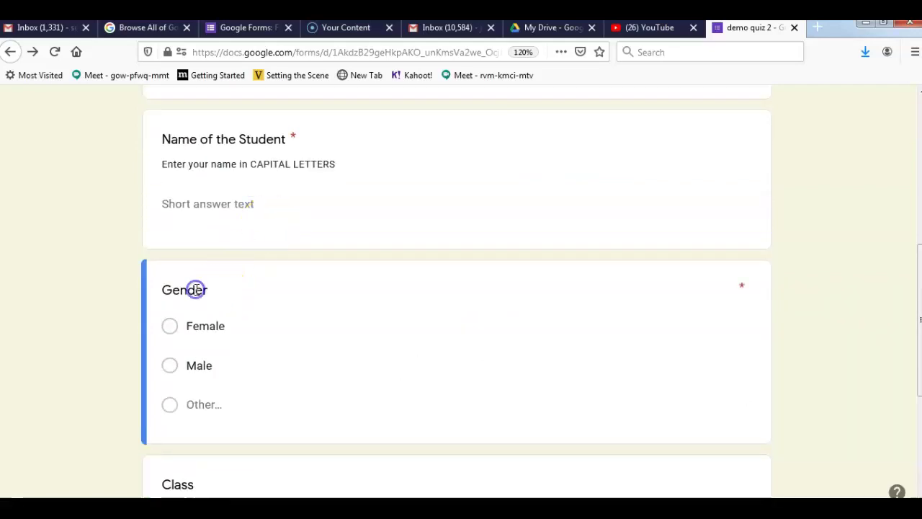
scroll(383, 336, down, 3)
click(383, 336)
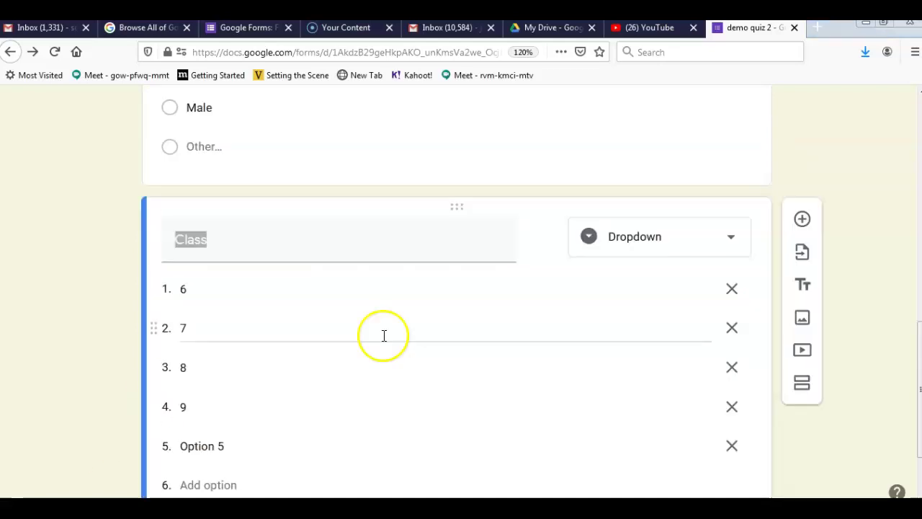
Add a Date question titled "Date of Birth" below the Class question.
click(399, 243)
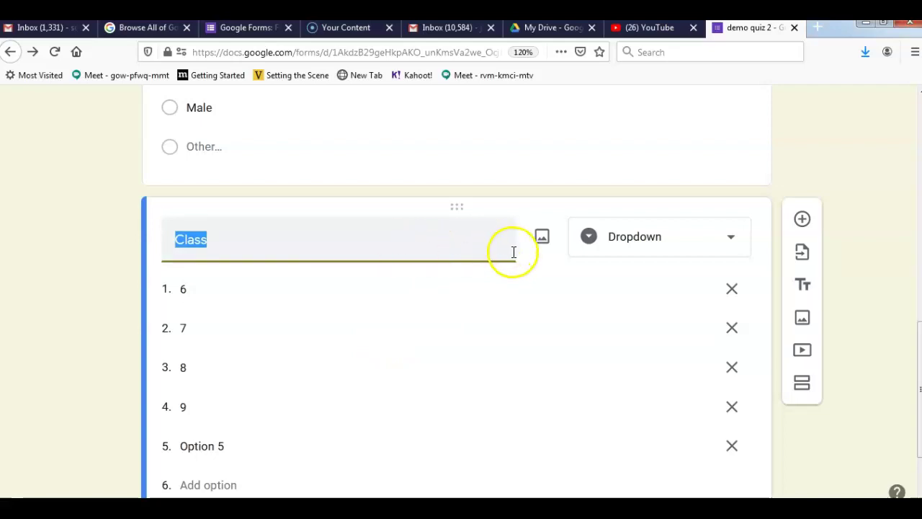
click(800, 220)
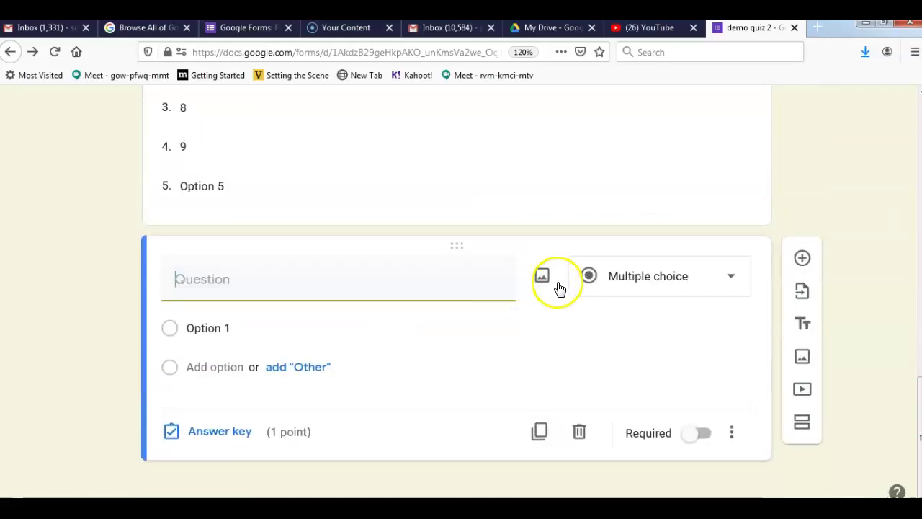
click(724, 283)
drag(748, 256, 757, 402)
click(596, 447)
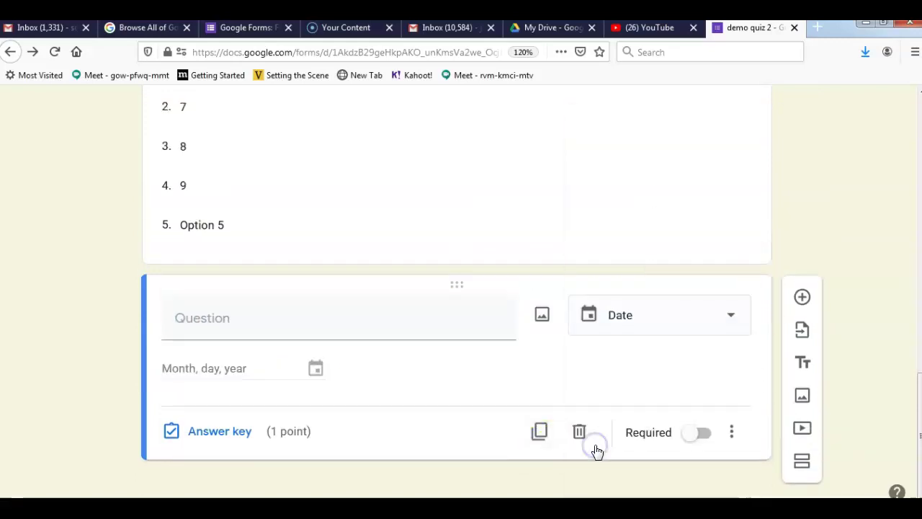
click(242, 323)
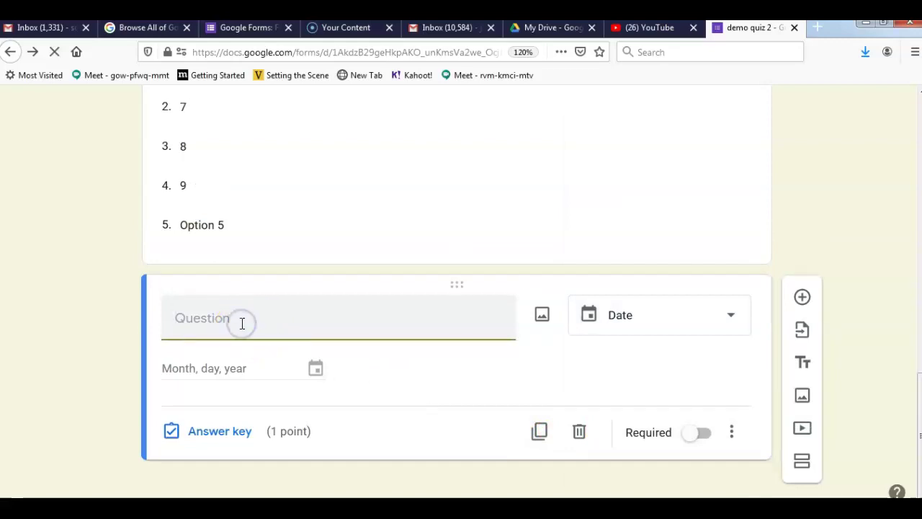
text(Date of Birth)
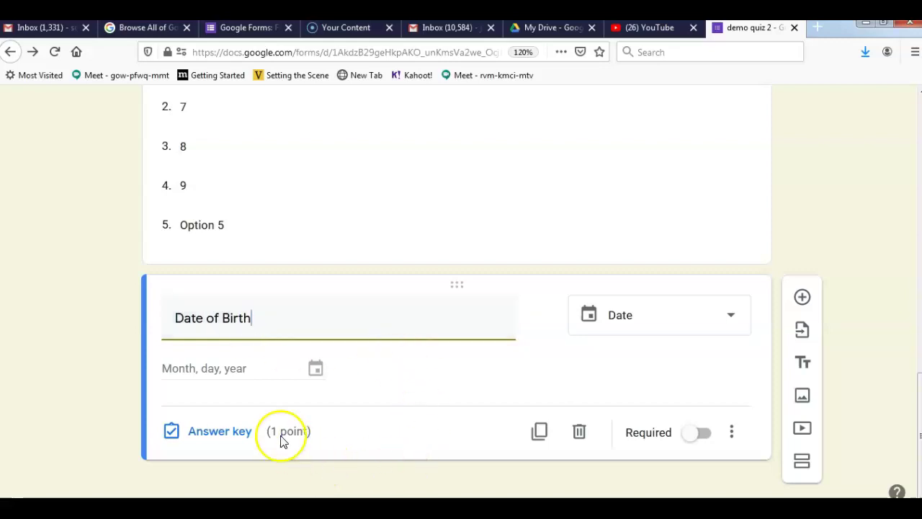
Set the Date of Birth question's value to 0 points in its answer key.
click(181, 431)
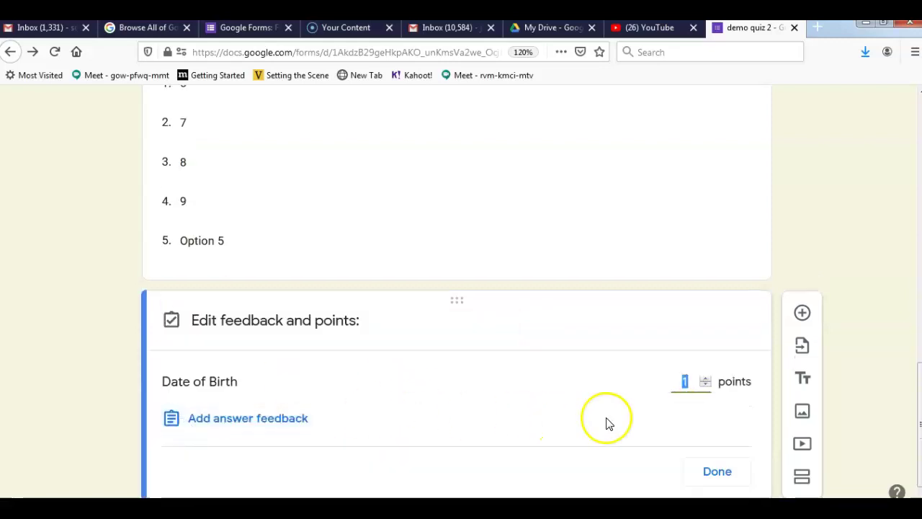
text(0)
click(728, 477)
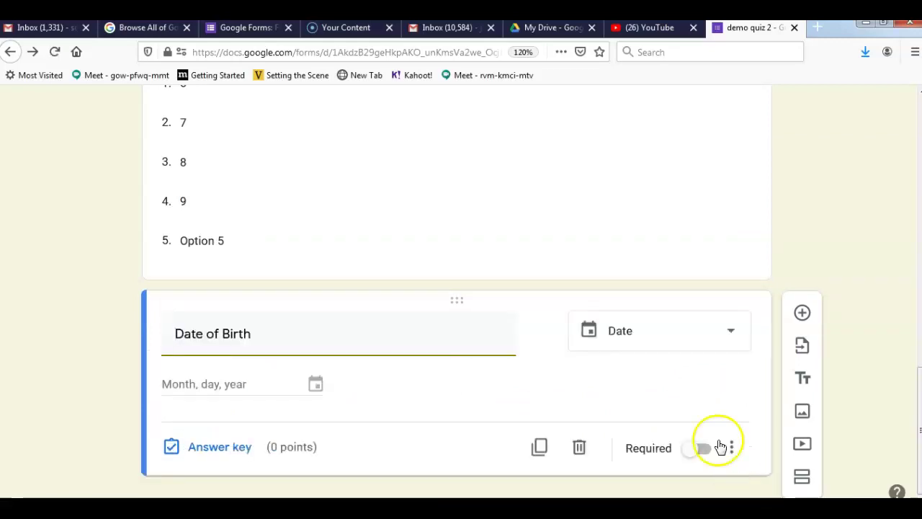
Open a preview of the form and view the Date of Birth question.
scroll(622, 238, up, 10)
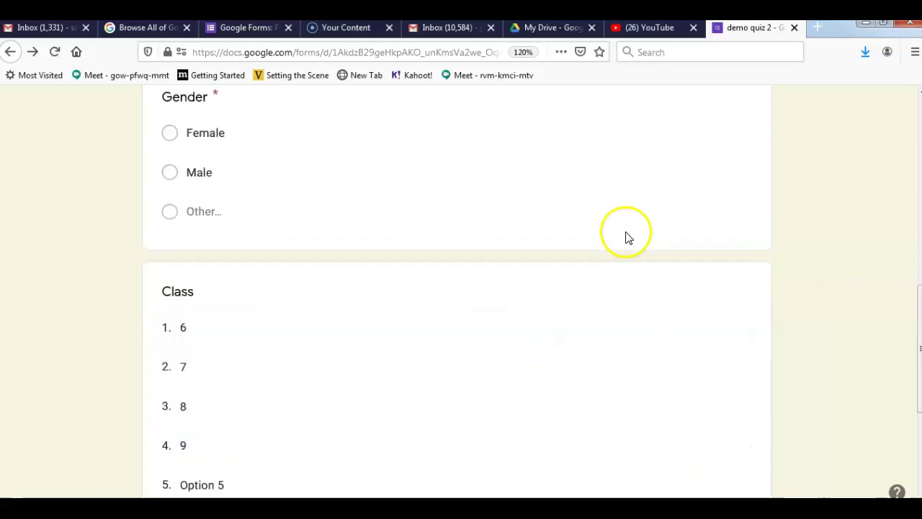
scroll(623, 239, up, 3)
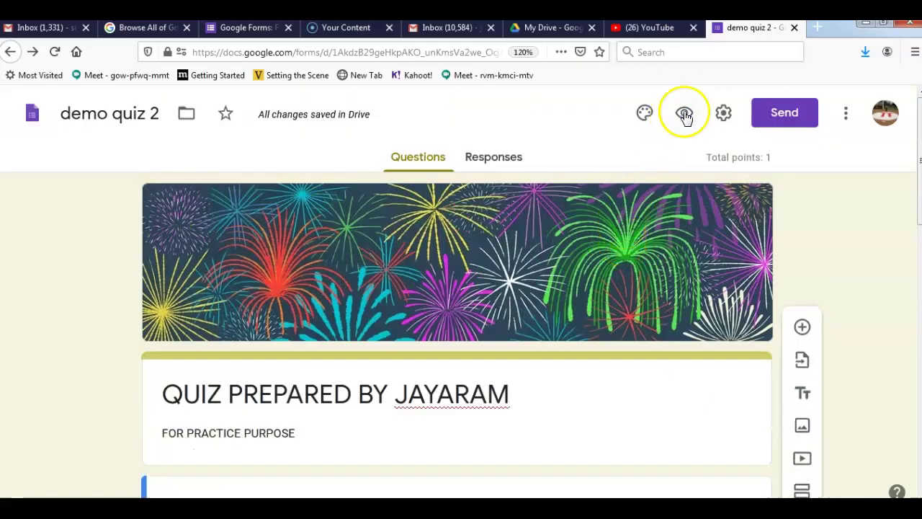
click(685, 114)
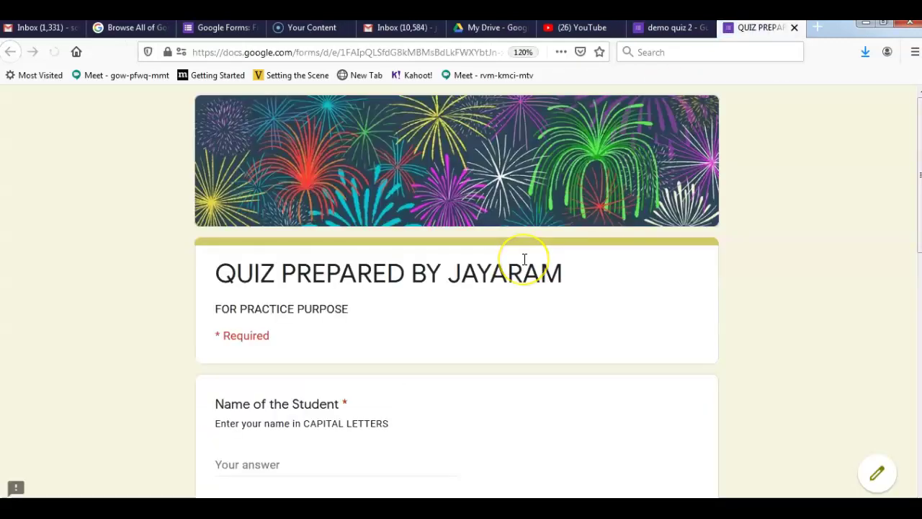
scroll(523, 259, down, 10)
Test the Date of Birth question by entering a sample month, day and year, and close the preview.
click(219, 310)
text(0)
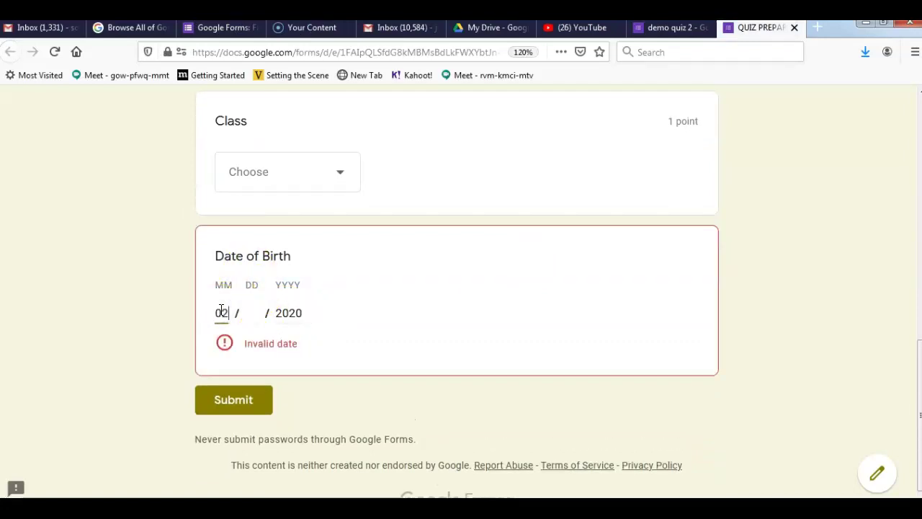
text(2)
click(238, 313)
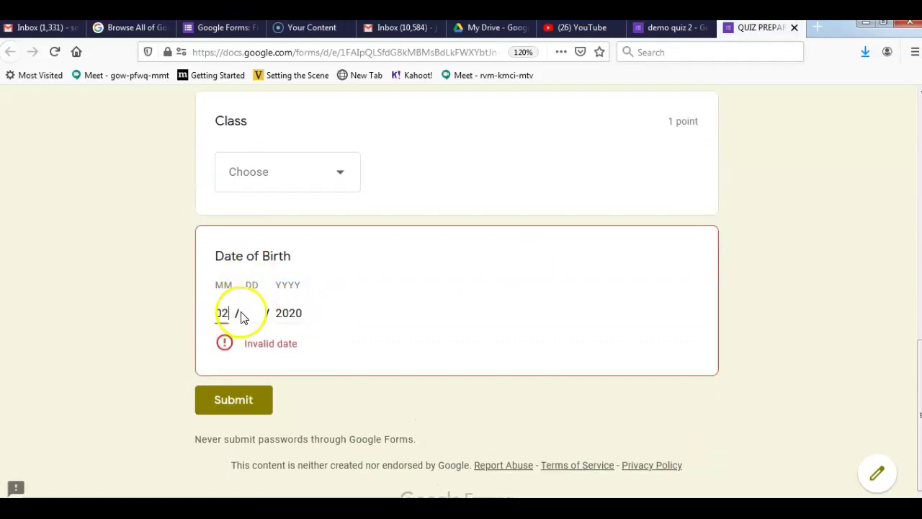
text(10)
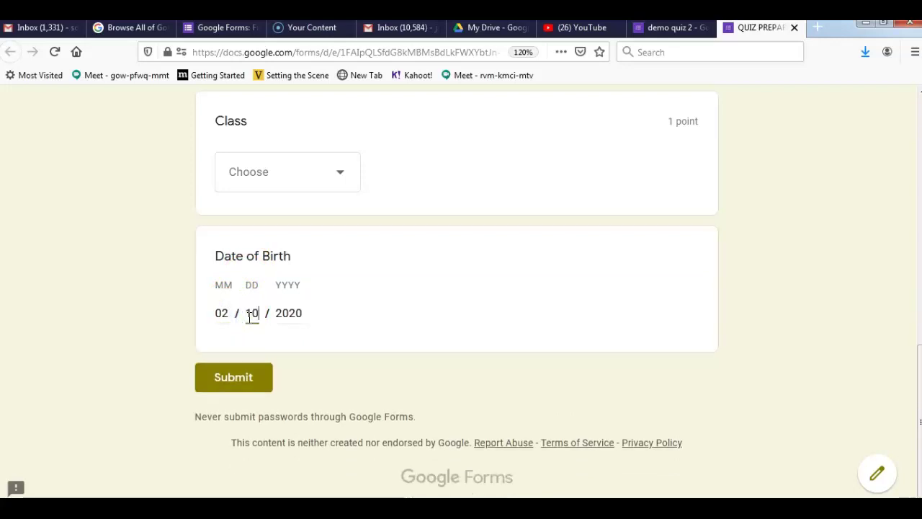
click(300, 315)
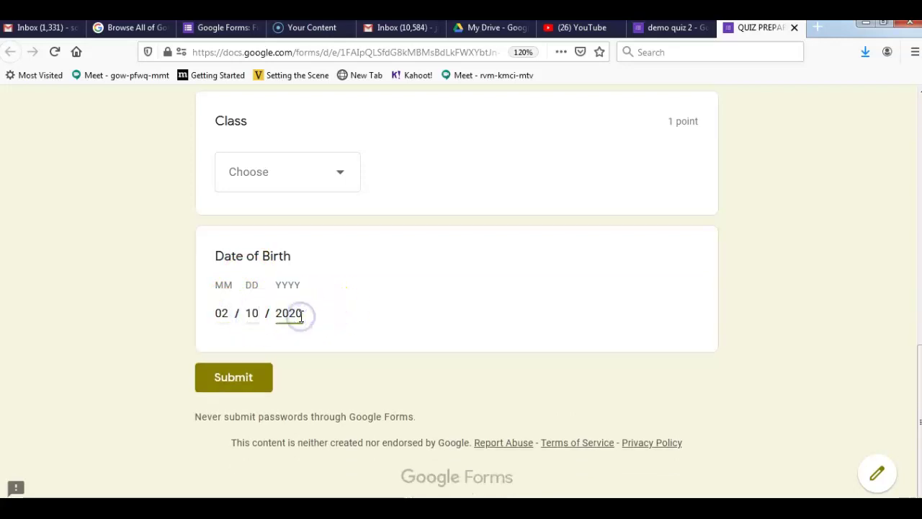
key(BackSpace)
key(BackSpace)
text(20)
click(377, 304)
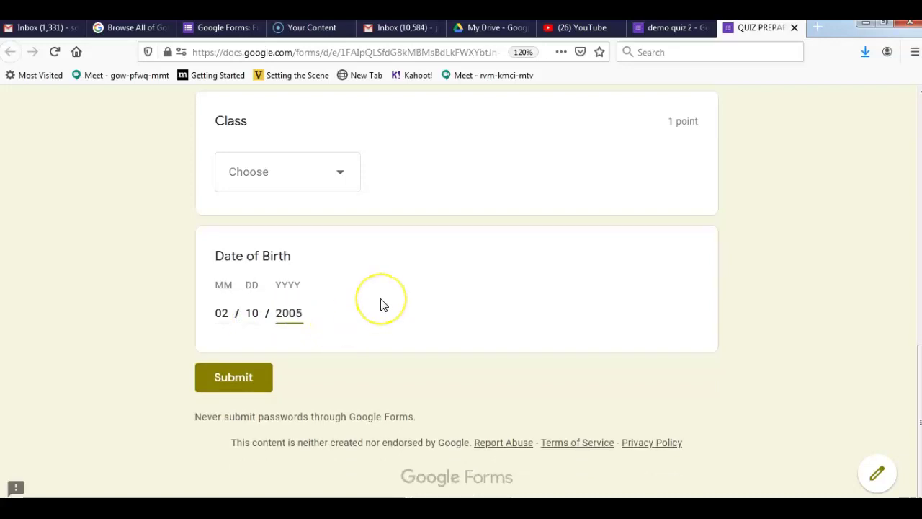
click(795, 28)
Add a multiple choice question "what is the capital of India?" below the Date of Birth question.
click(543, 271)
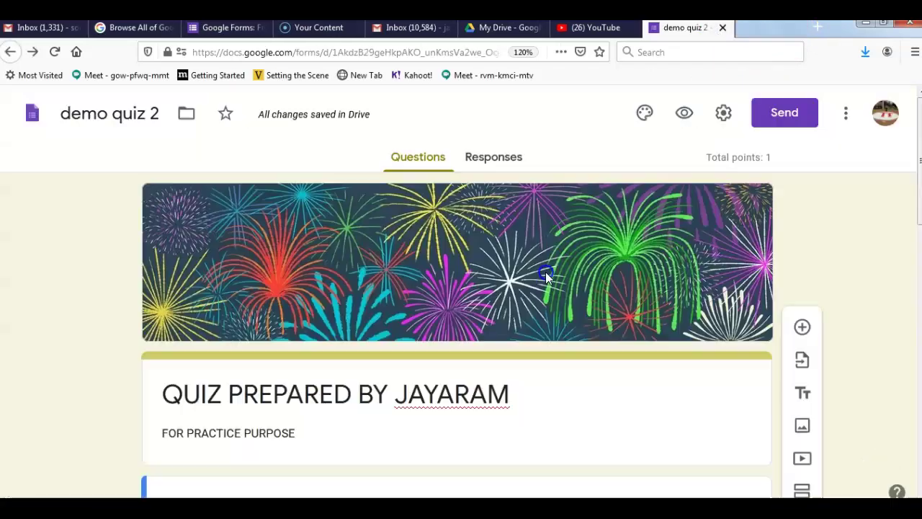
scroll(509, 317, down, 10)
click(330, 310)
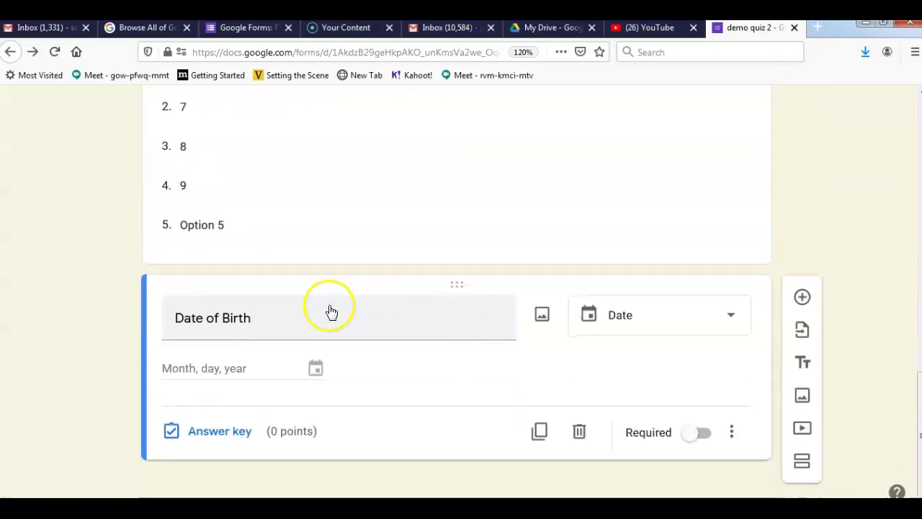
triple_click(301, 318)
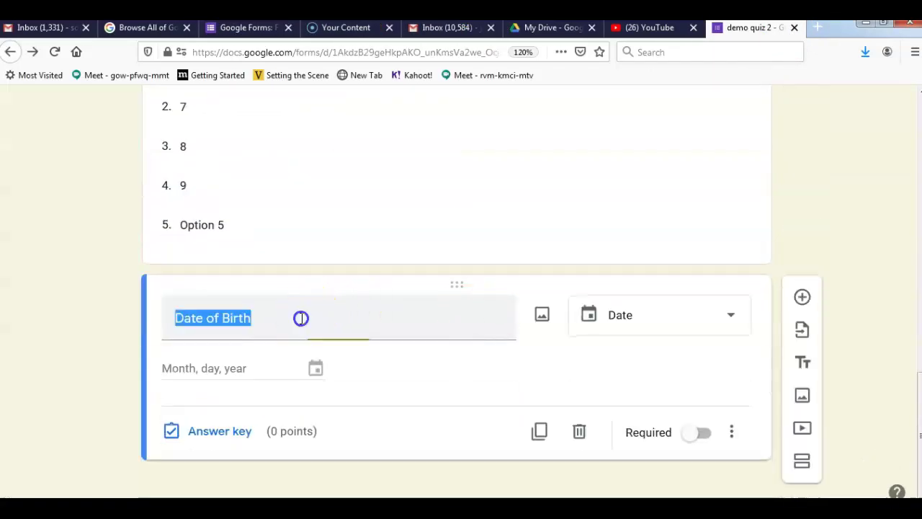
click(802, 297)
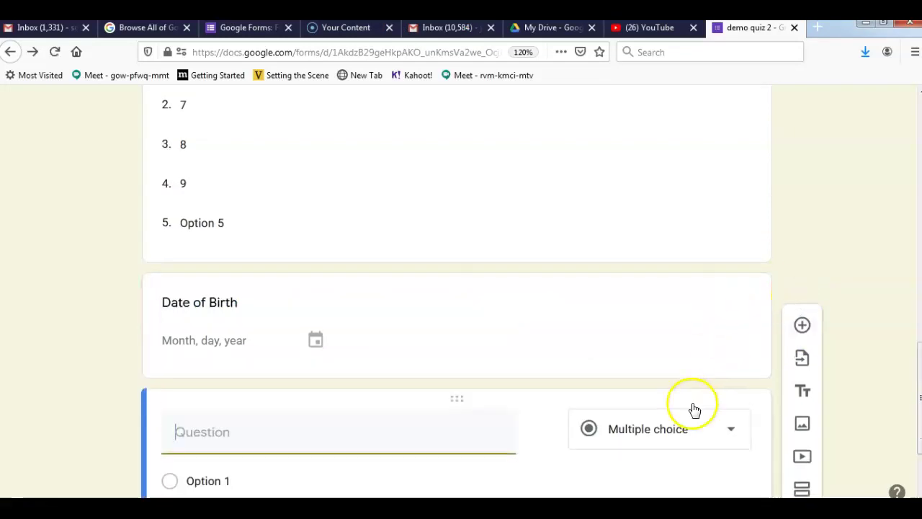
click(726, 288)
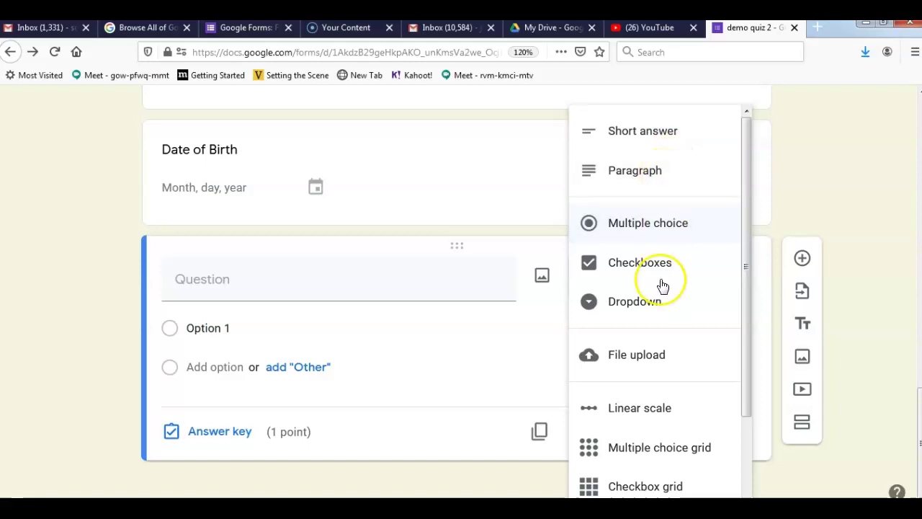
click(660, 228)
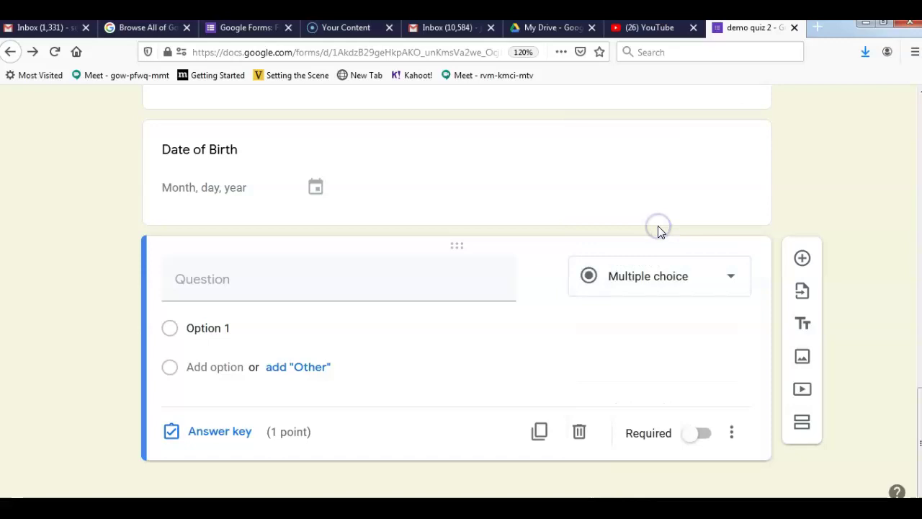
click(264, 283)
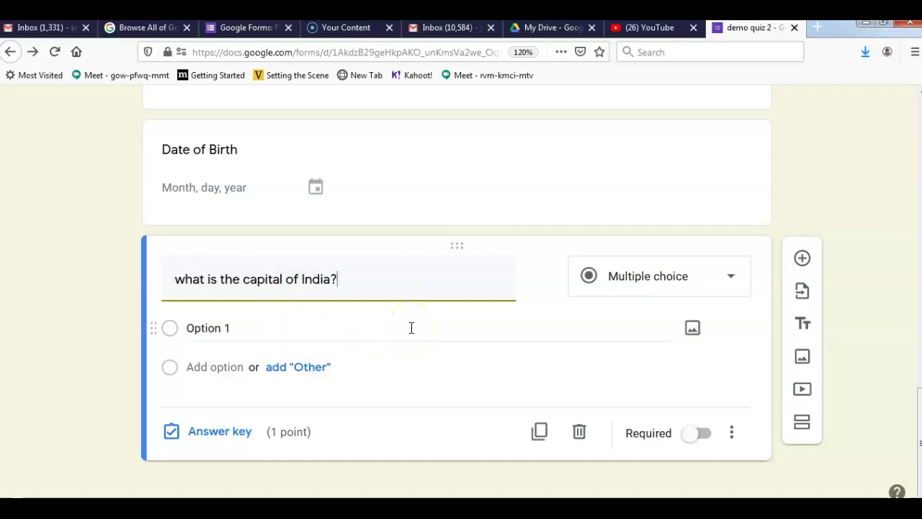
Enter Mumbai, Delhi, Chennai and Hyderabad as the options of the capital of India question.
click(200, 328)
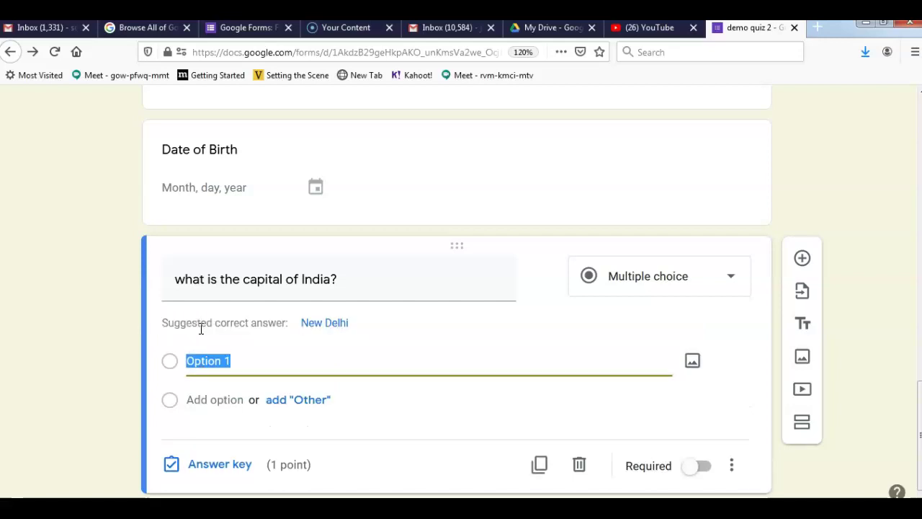
text(Mumbai)
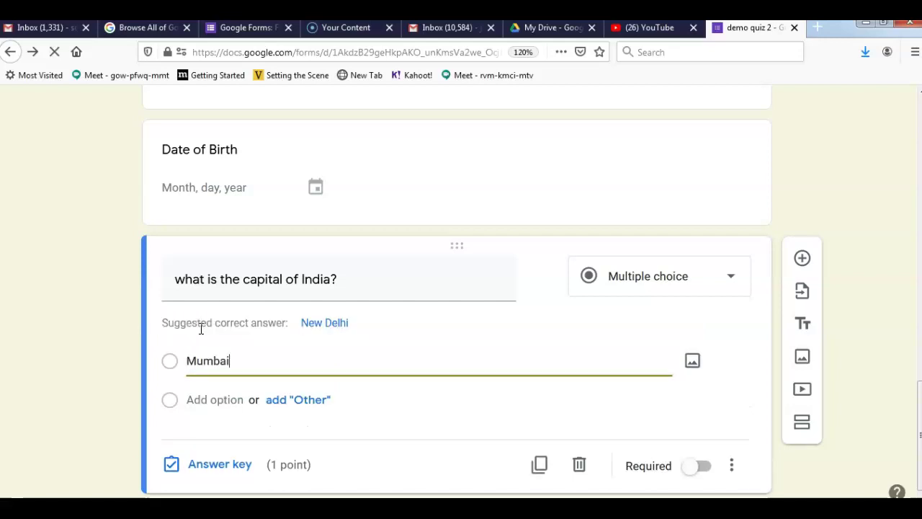
key(Tab)
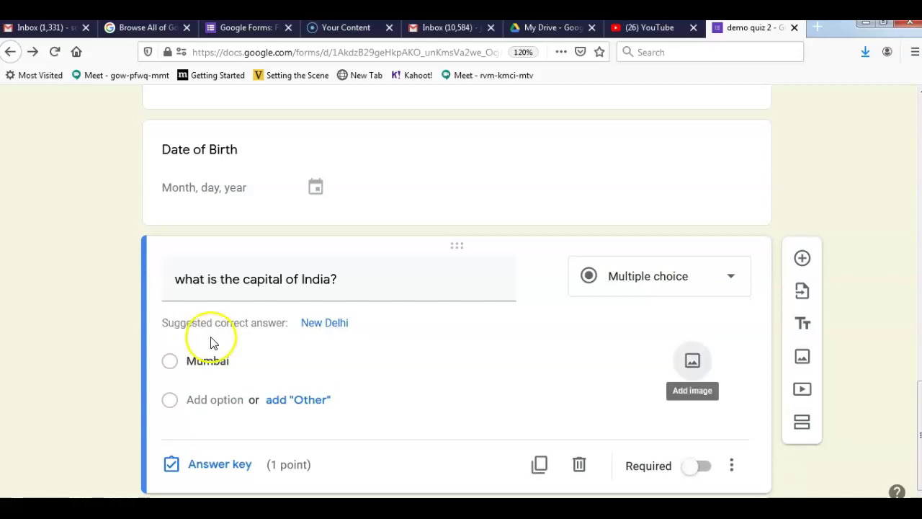
click(197, 401)
text(Delhi)
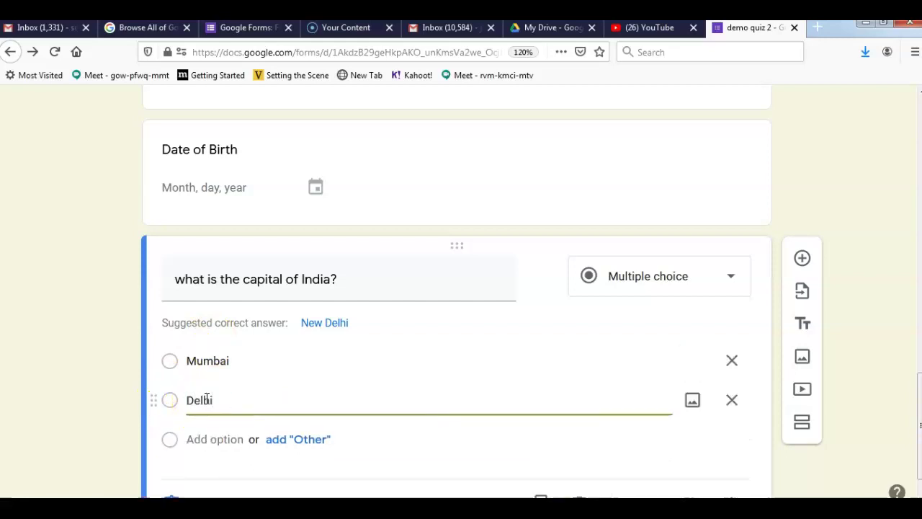
scroll(207, 399, down, 2)
click(213, 371)
text(Chennai)
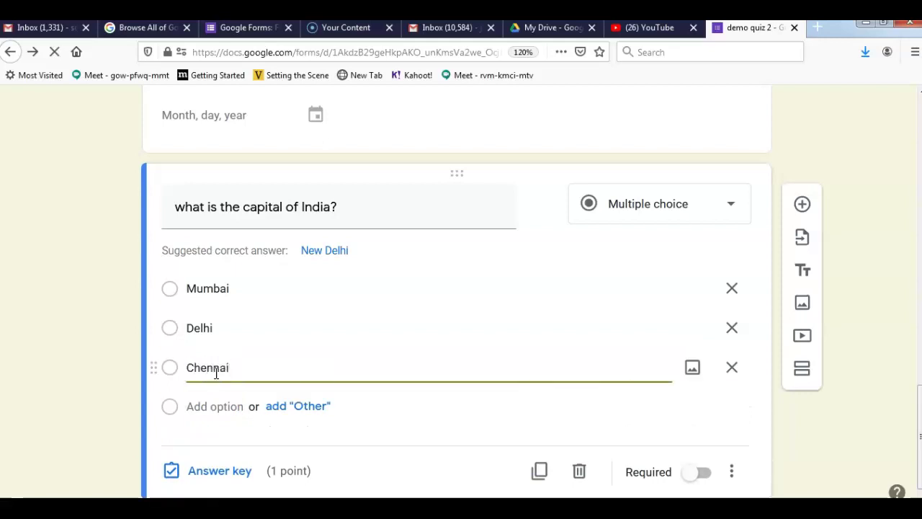
click(225, 401)
text(Hyderabad)
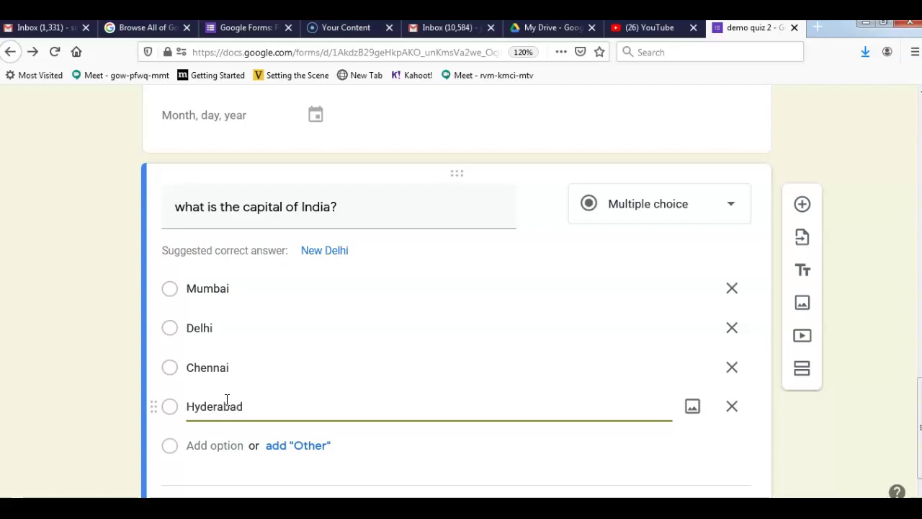
Mark Delhi as the correct answer in the capital of India question's answer key.
scroll(346, 367, down, 2)
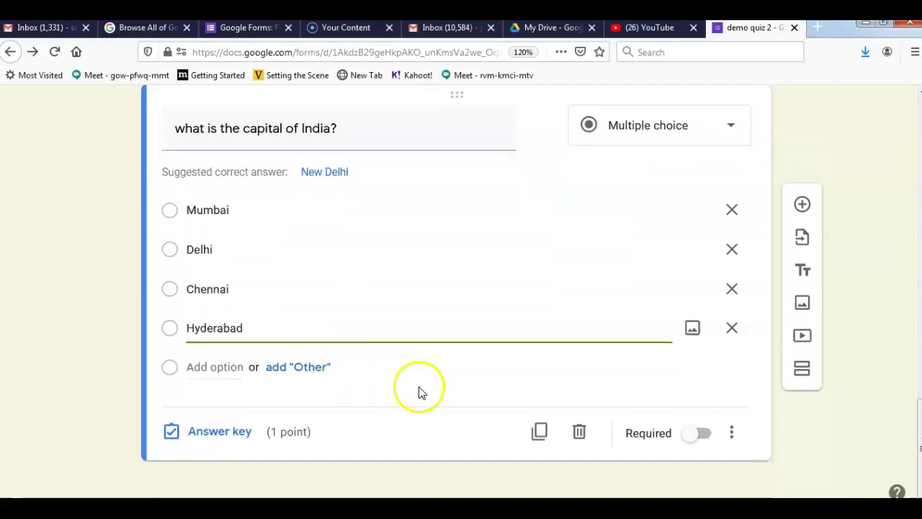
click(239, 433)
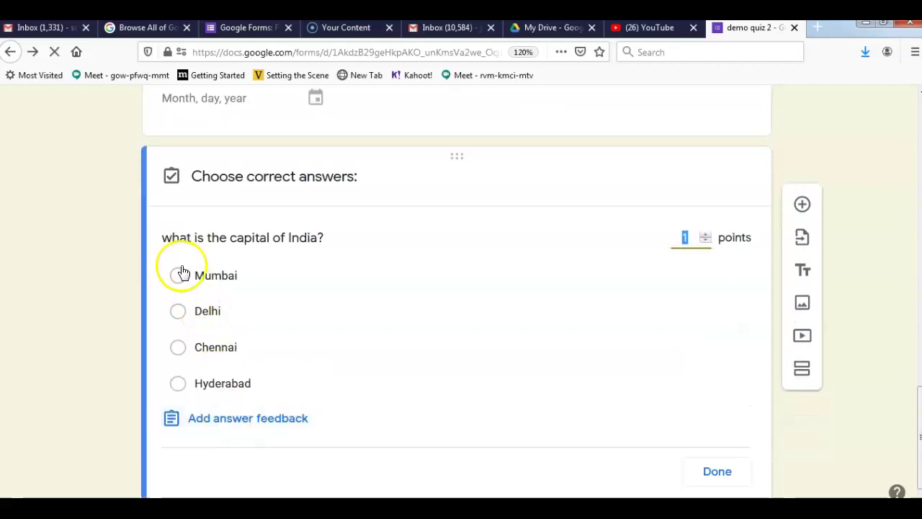
click(179, 312)
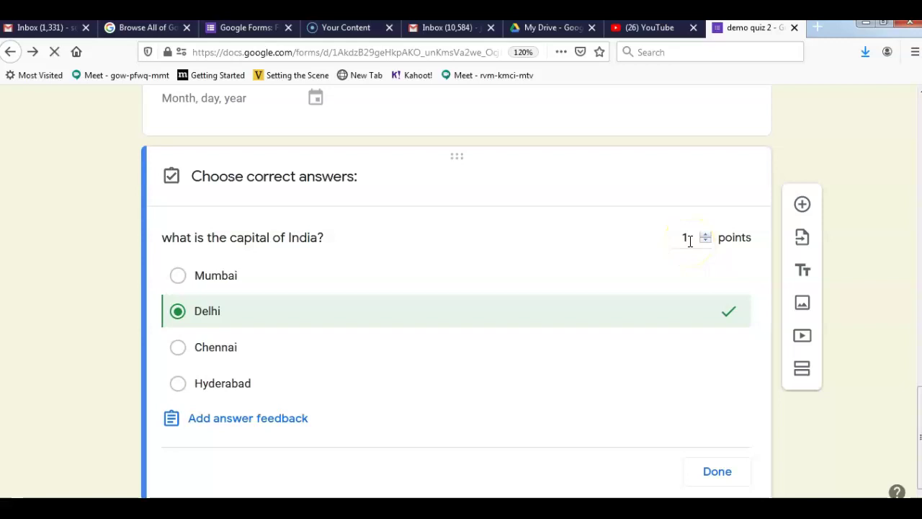
click(717, 471)
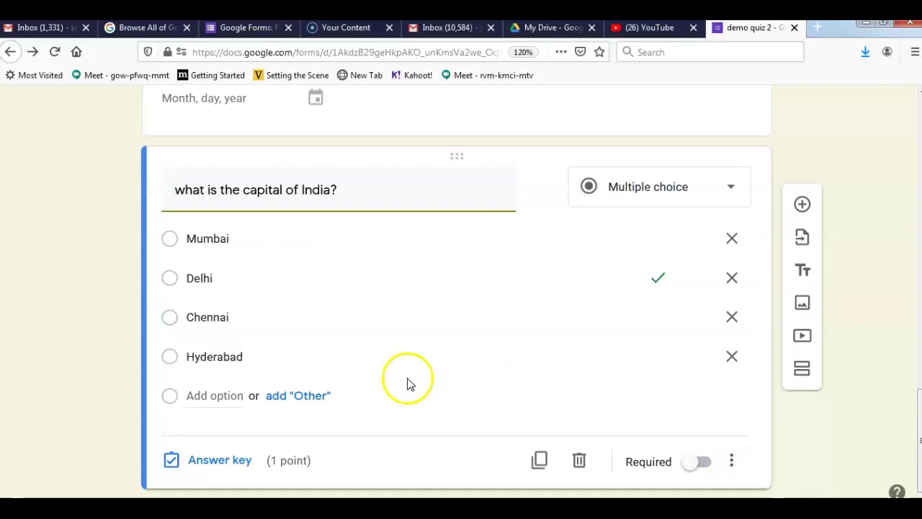
Open a preview of the form and check the capital of India question and its options.
scroll(757, 243, up, 10)
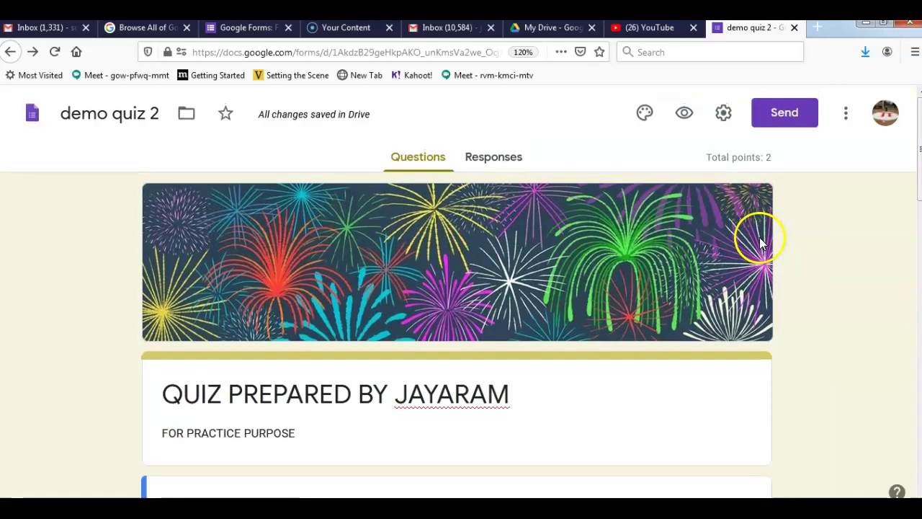
click(684, 113)
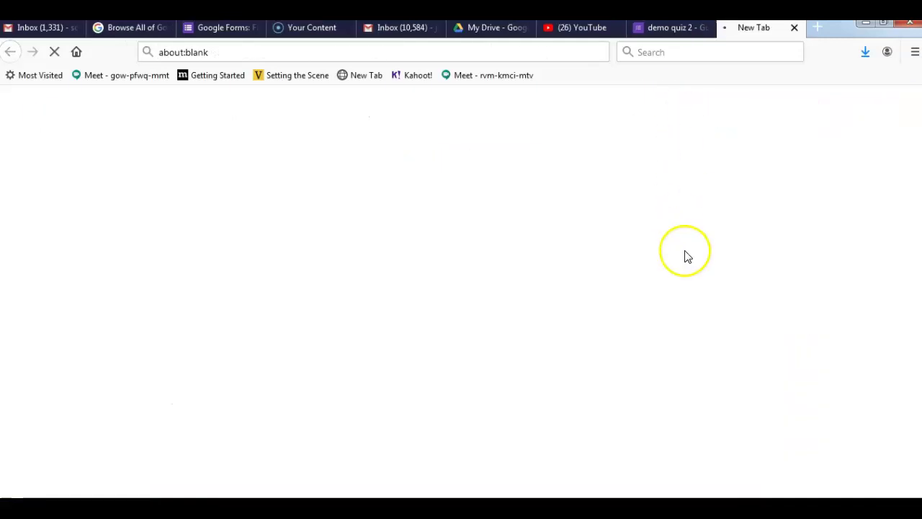
scroll(686, 254, down, 15)
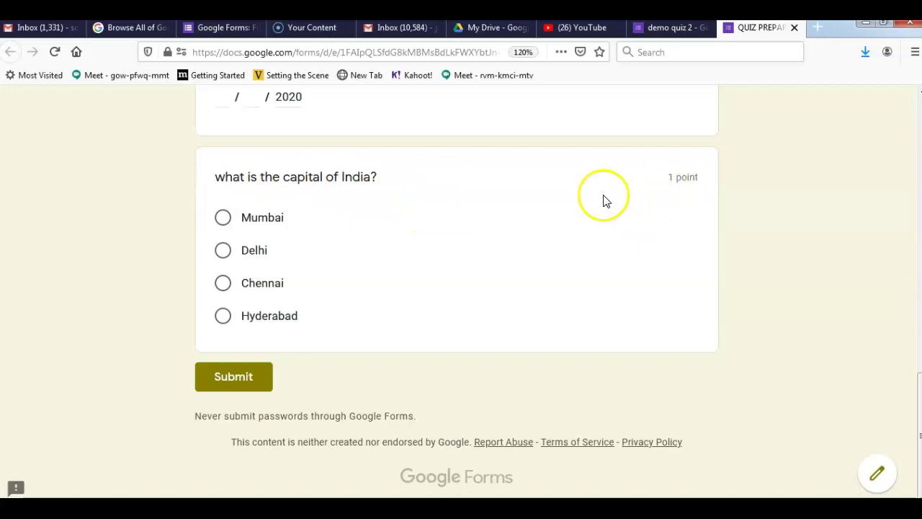
Test selecting different answers to the capital of India question in the form preview and close the preview without submitting.
click(223, 253)
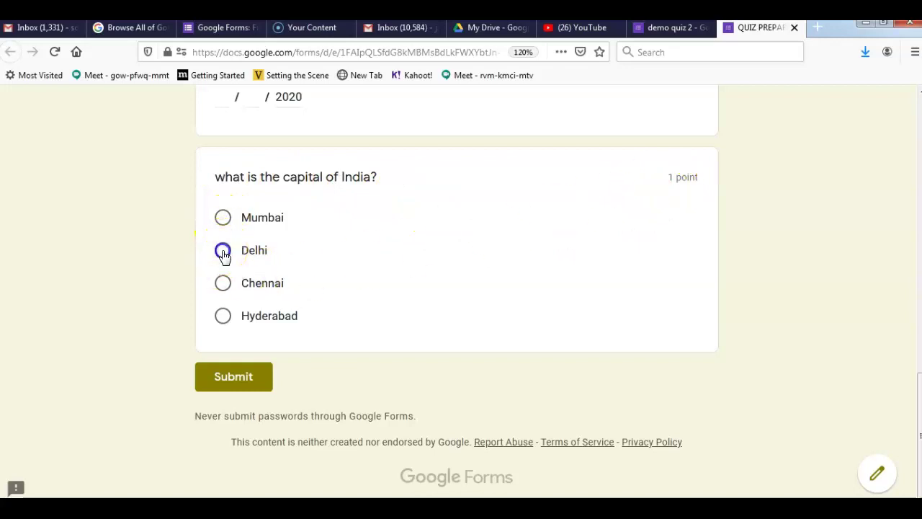
click(224, 224)
click(224, 254)
click(224, 281)
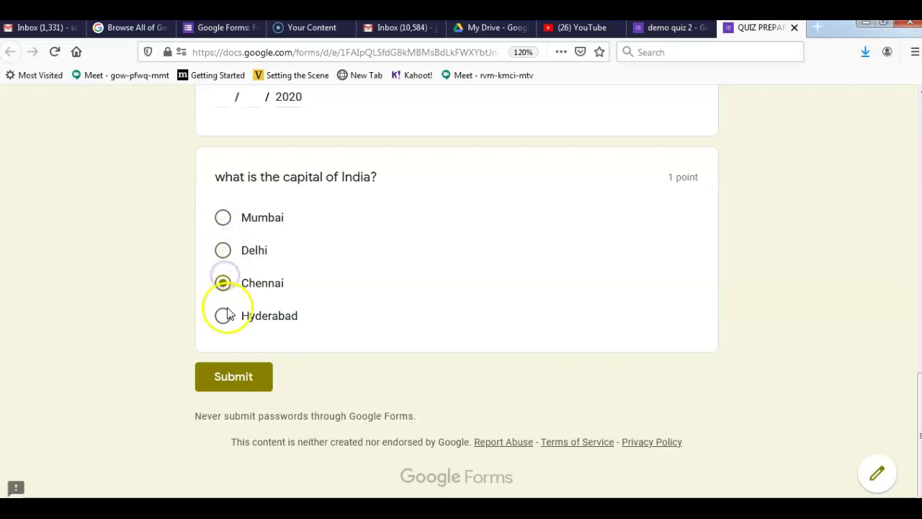
click(225, 315)
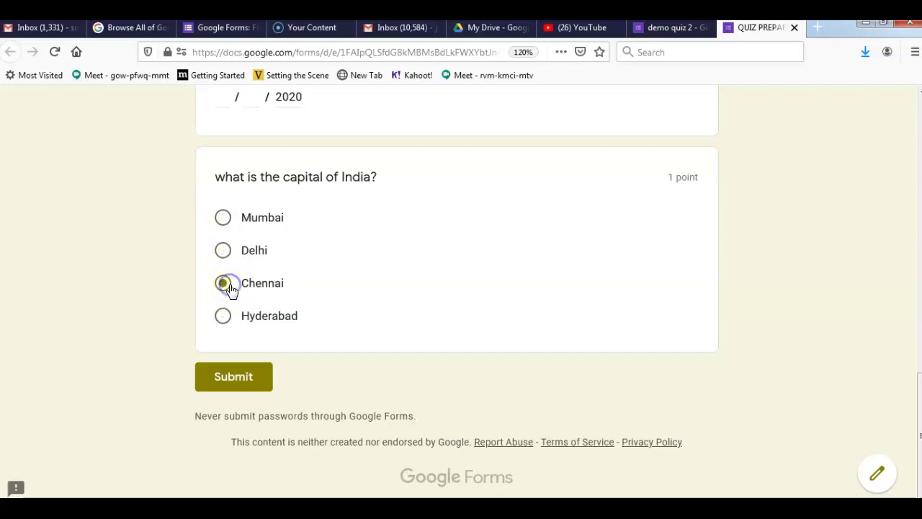
click(795, 28)
click(540, 282)
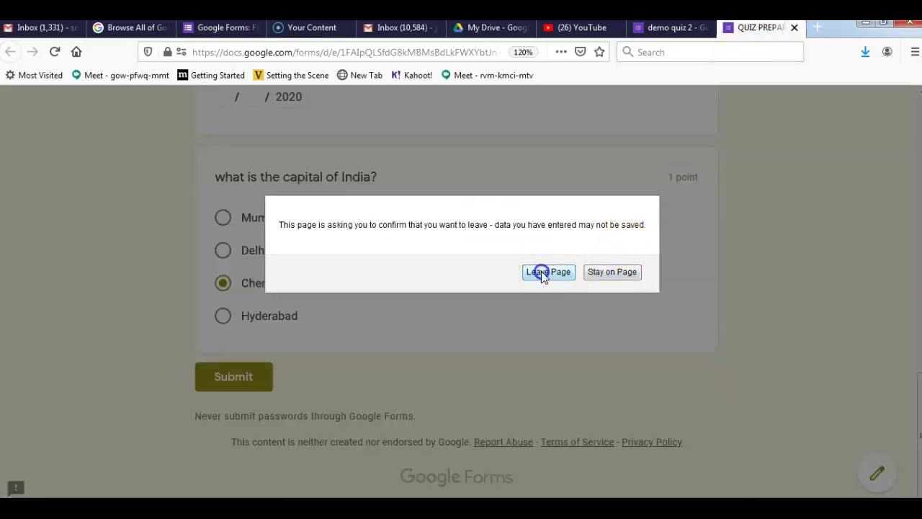
Add a blank multiple choice question below the capital of India question.
scroll(443, 346, down, 10)
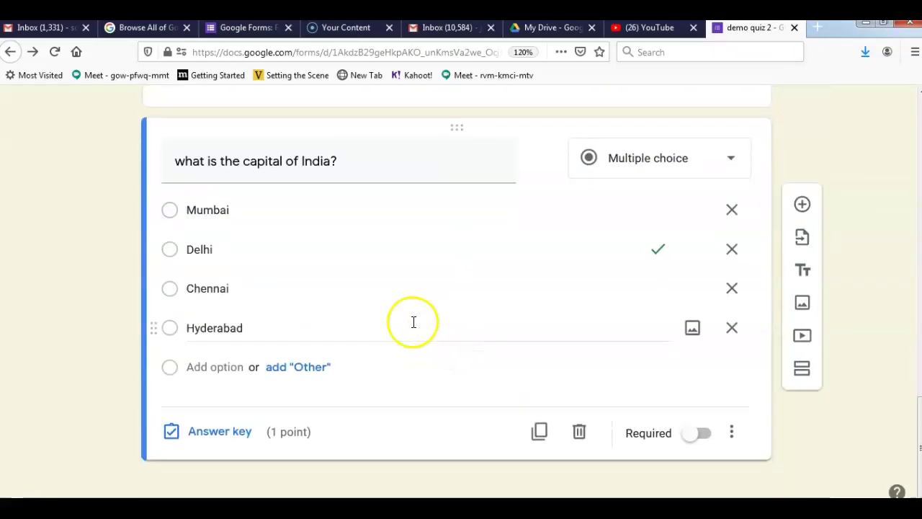
triple_click(362, 175)
click(363, 172)
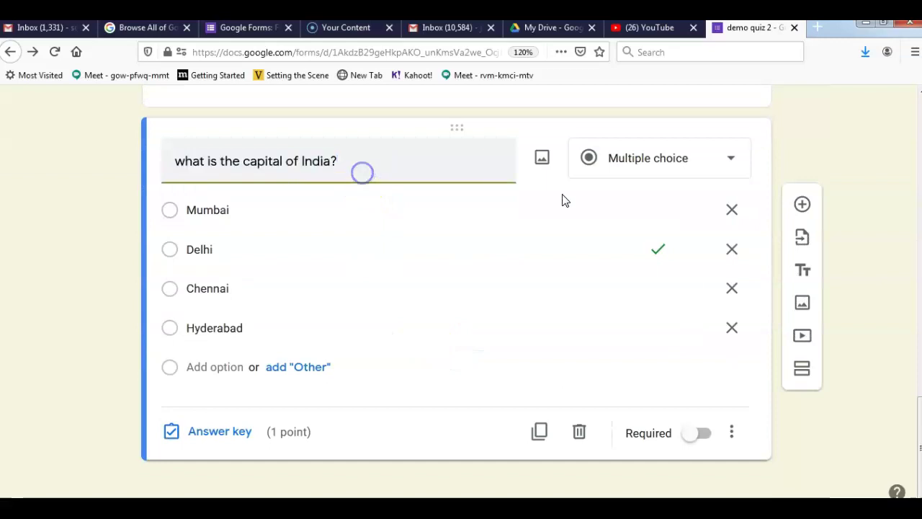
click(802, 205)
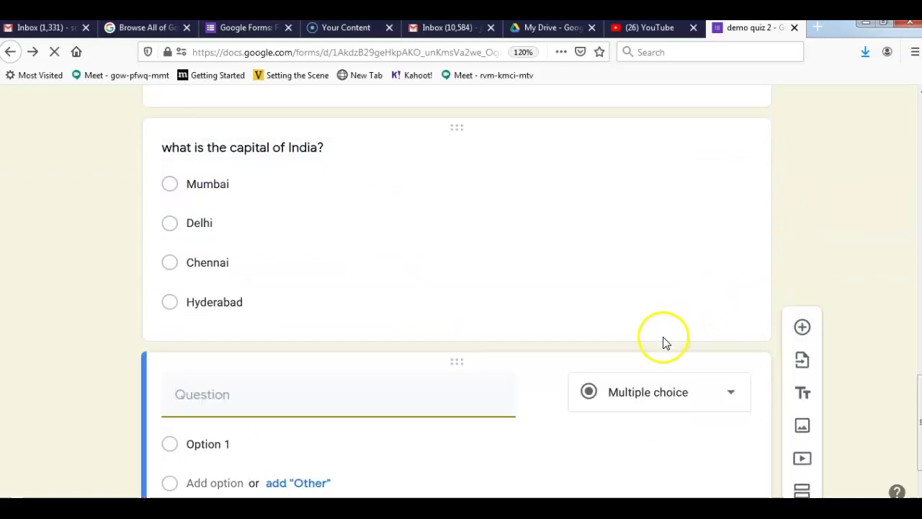
click(255, 407)
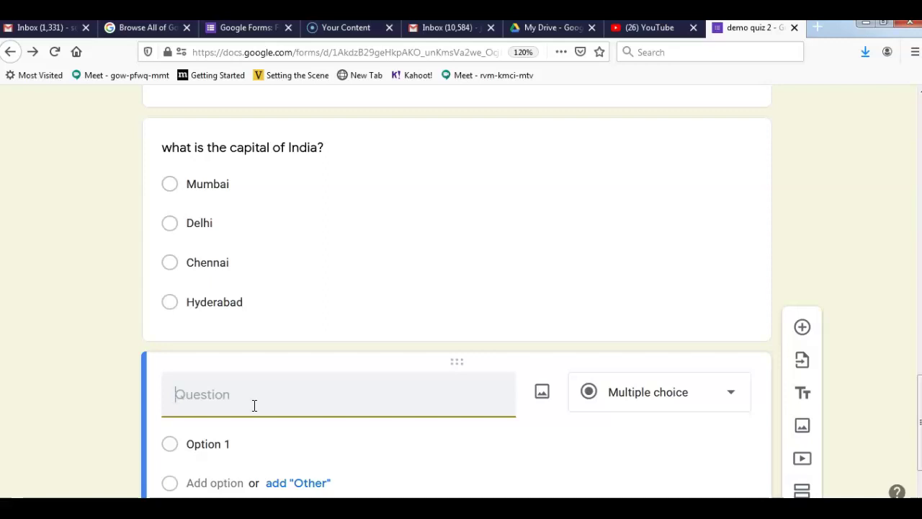
Start inserting an uploaded image into the new question and browse the Desktop folder for the image file.
click(542, 395)
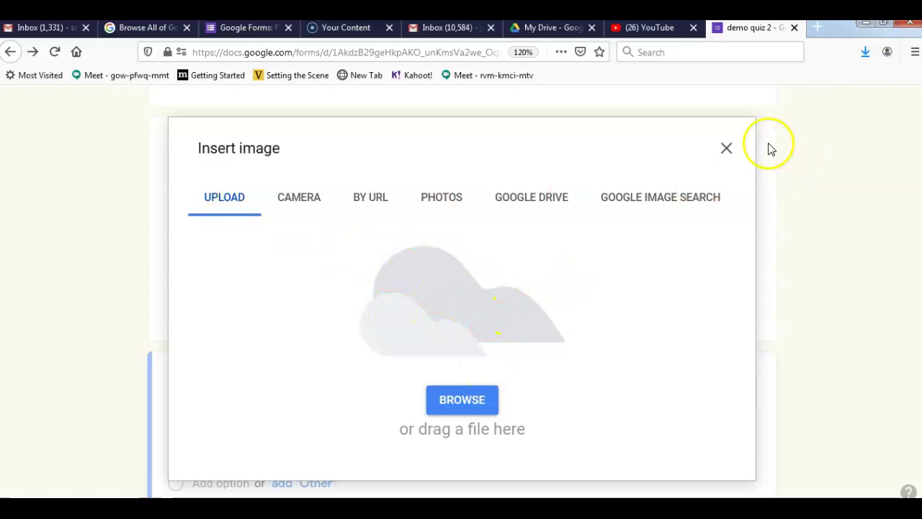
click(473, 409)
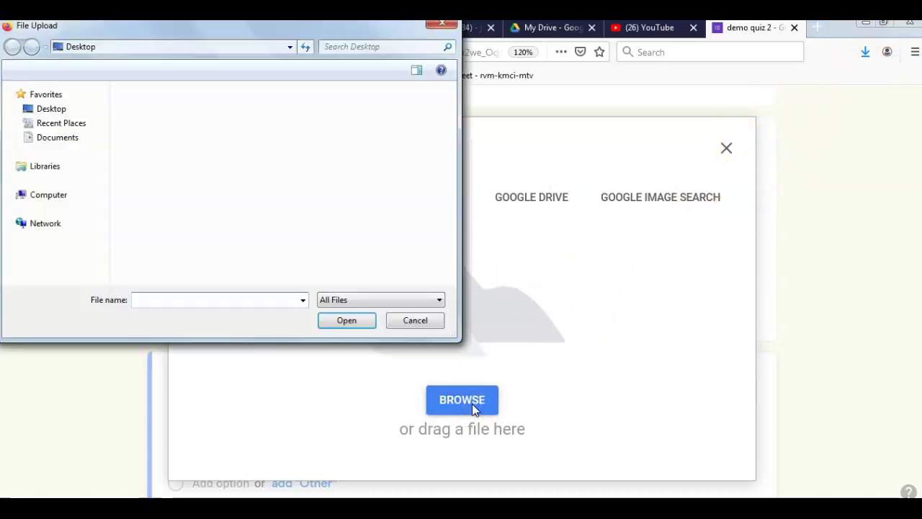
click(83, 114)
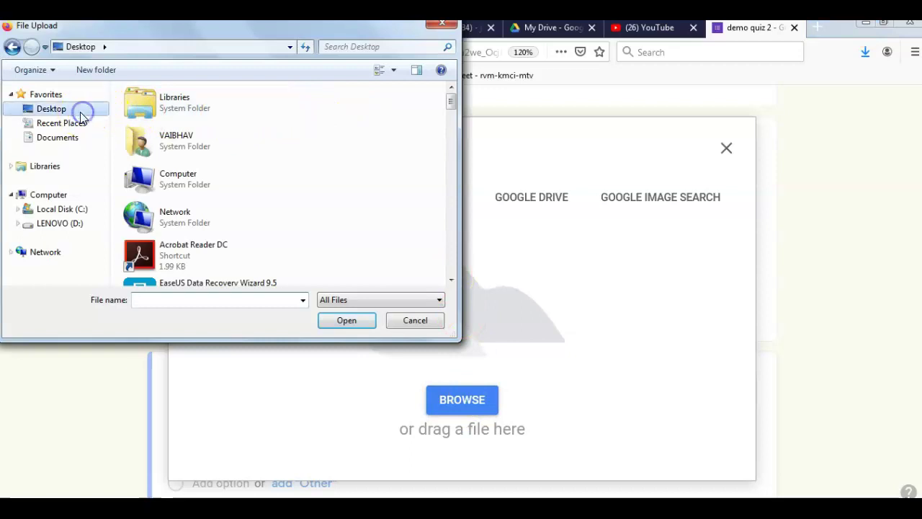
click(186, 300)
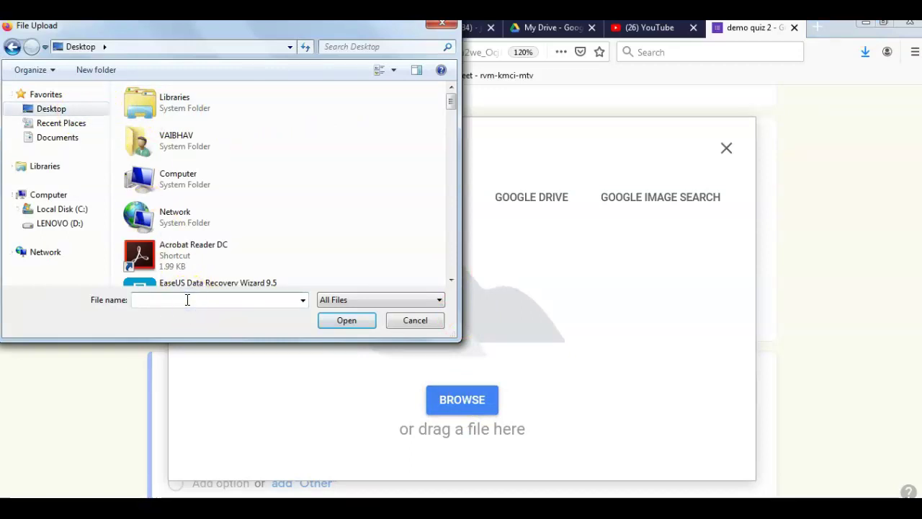